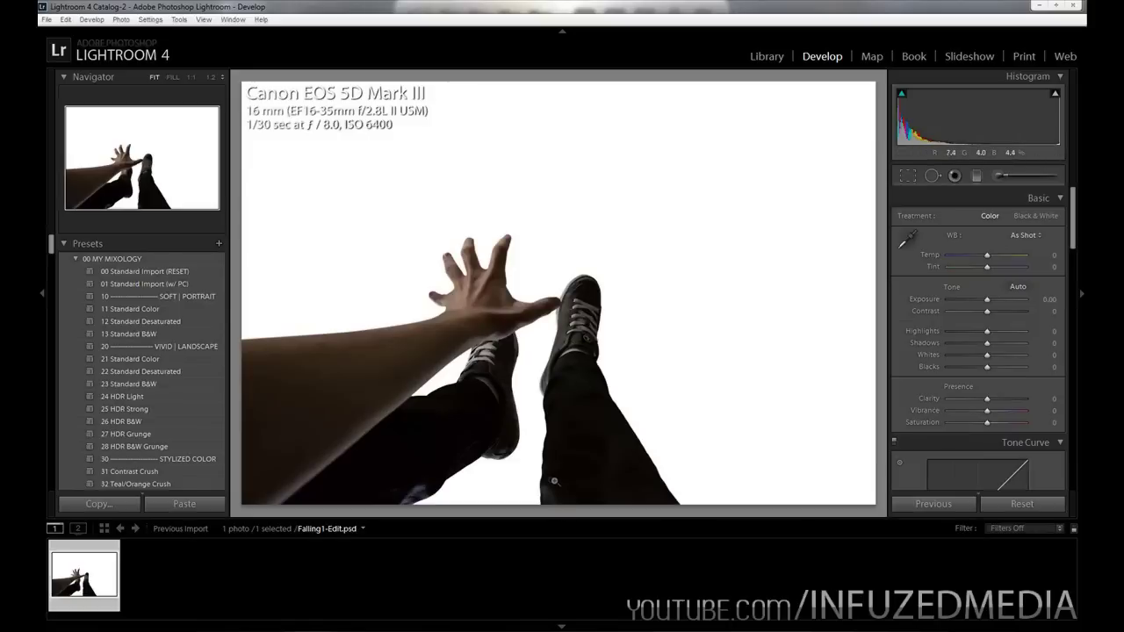
Bring Photoshop CS5 forward showing the Falling1-Edit.png arm-and-sneakers cutout.
left_click(1043, 12)
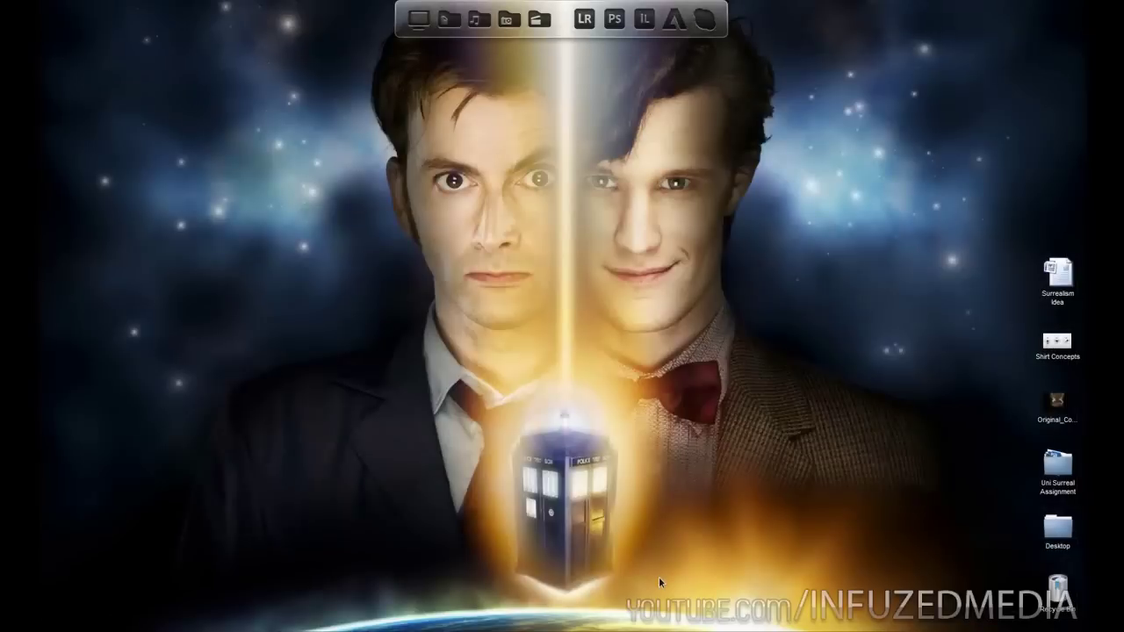
left_click(668, 615)
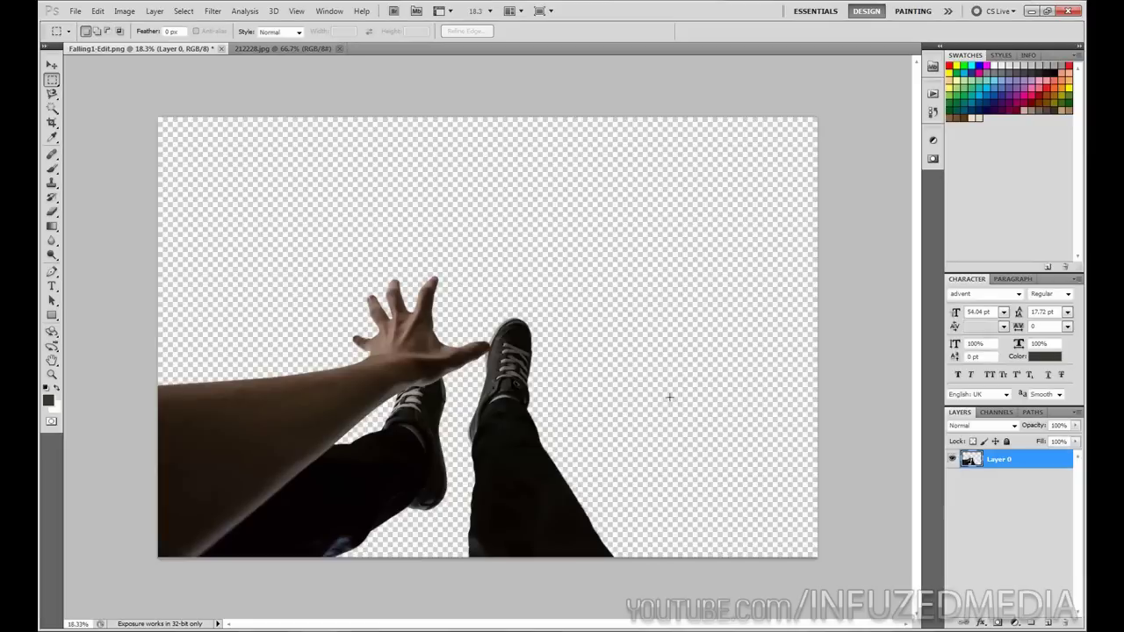
With the Pen tool, place path anchors along the arm's upper edge.
key("p")
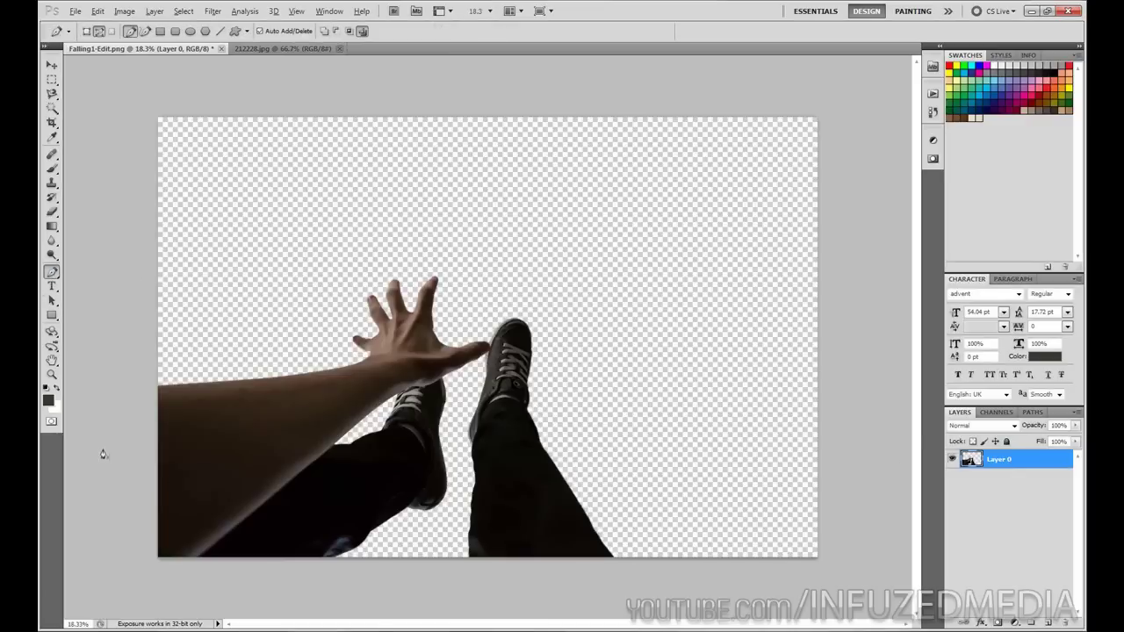
scroll(100, 451, "up", 5)
left_click_drag(84, 419, 283, 372)
scroll(284, 373, "down", 2)
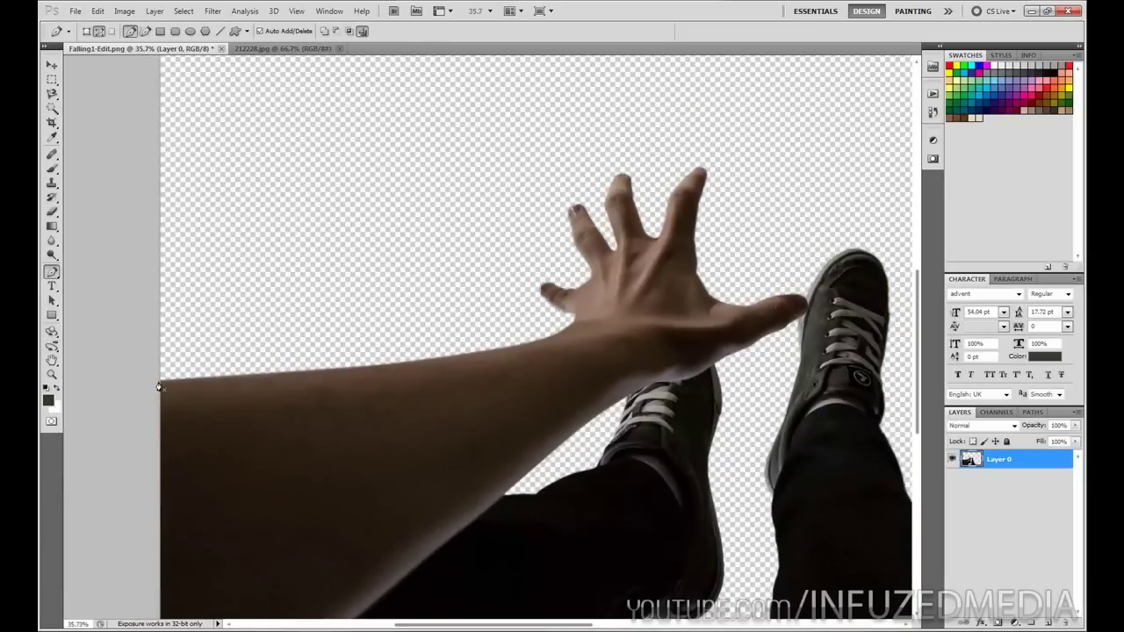
left_click(159, 384)
left_click(208, 380)
left_click(215, 383)
left_click(387, 364)
scroll(401, 369, "up", 2)
scroll(401, 369, "up", 2)
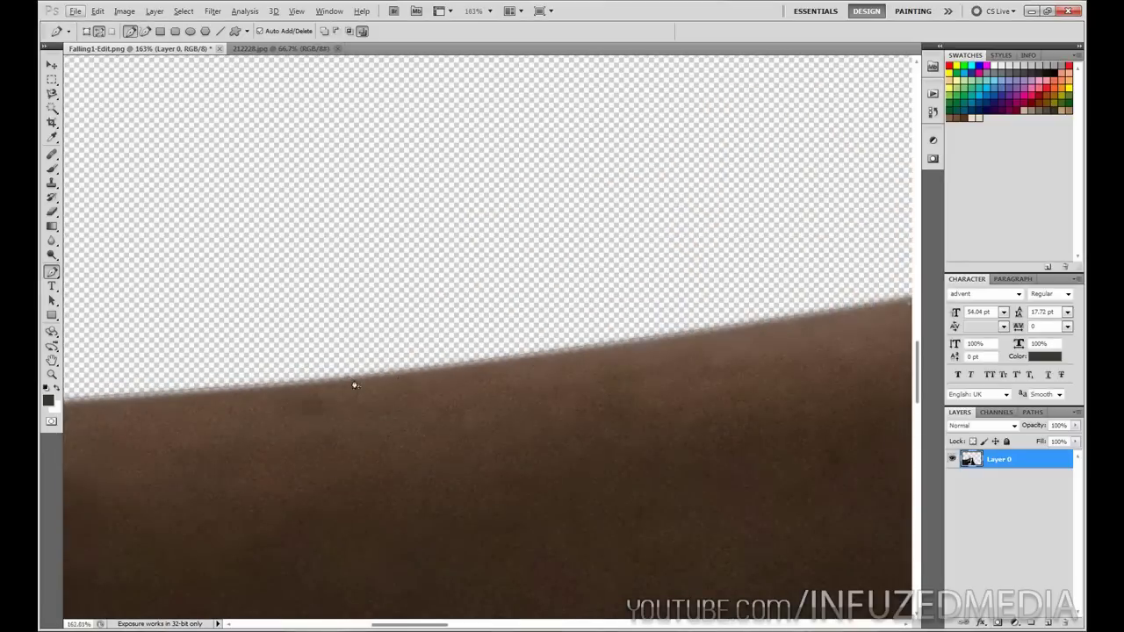
scroll(682, 343, "down", 1)
scroll(683, 342, "down", 2)
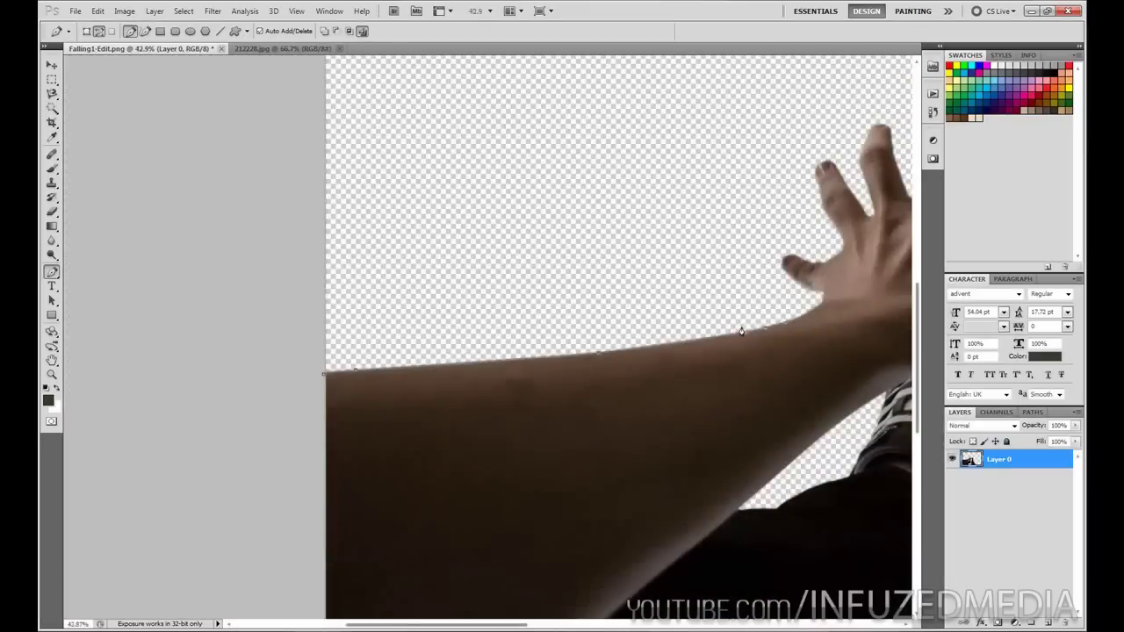
Extend the path around the fingertips and back above the arm, close it, and choose Make Selection.
left_click(808, 291)
left_click(791, 283)
left_click(783, 262)
left_click_drag(730, 173, 576, 187)
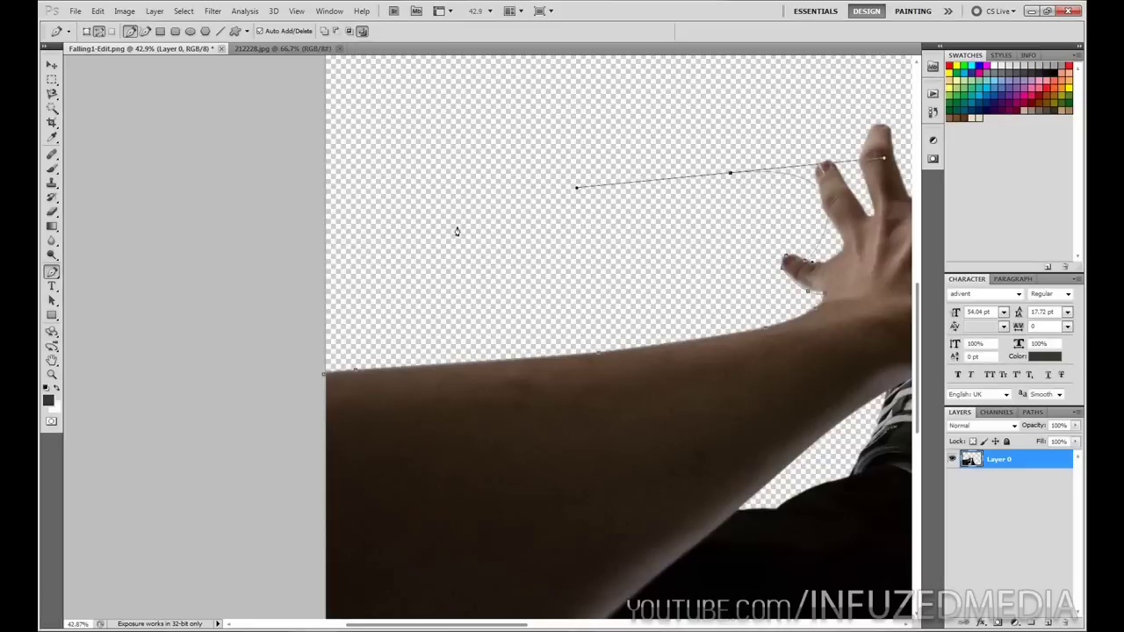
key("ctrl+z")
left_click(545, 192)
left_click(402, 260)
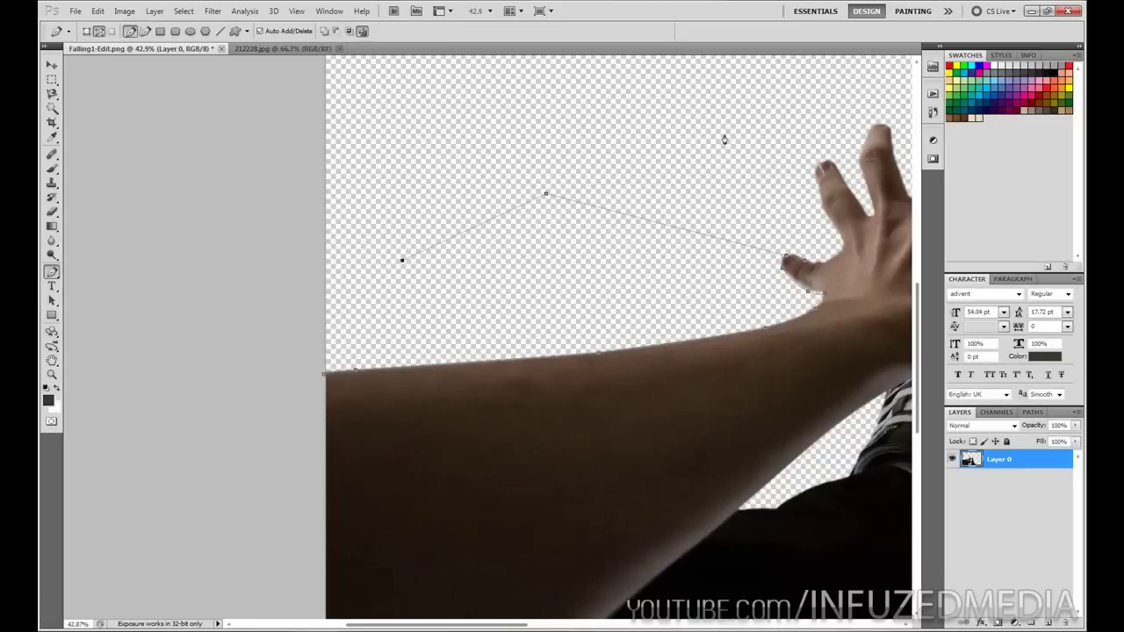
left_click(325, 380)
right_click(542, 266)
left_click(586, 323)
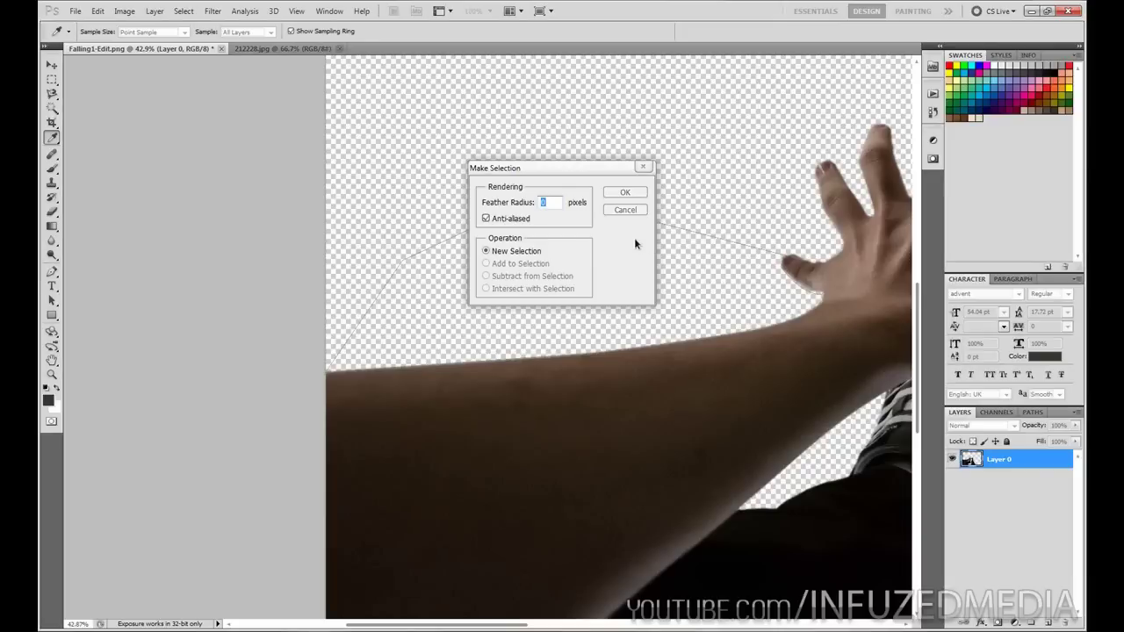
Convert the path to a selection at 0 px feather and invert it.
left_click(615, 192)
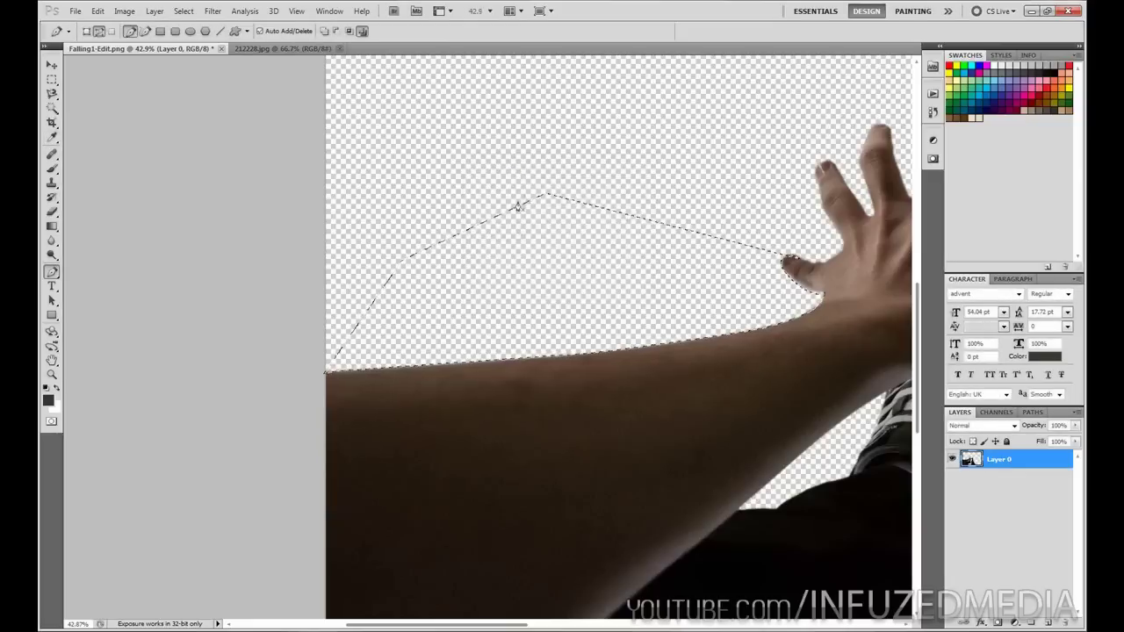
key("m")
scroll(465, 346, "down", 2)
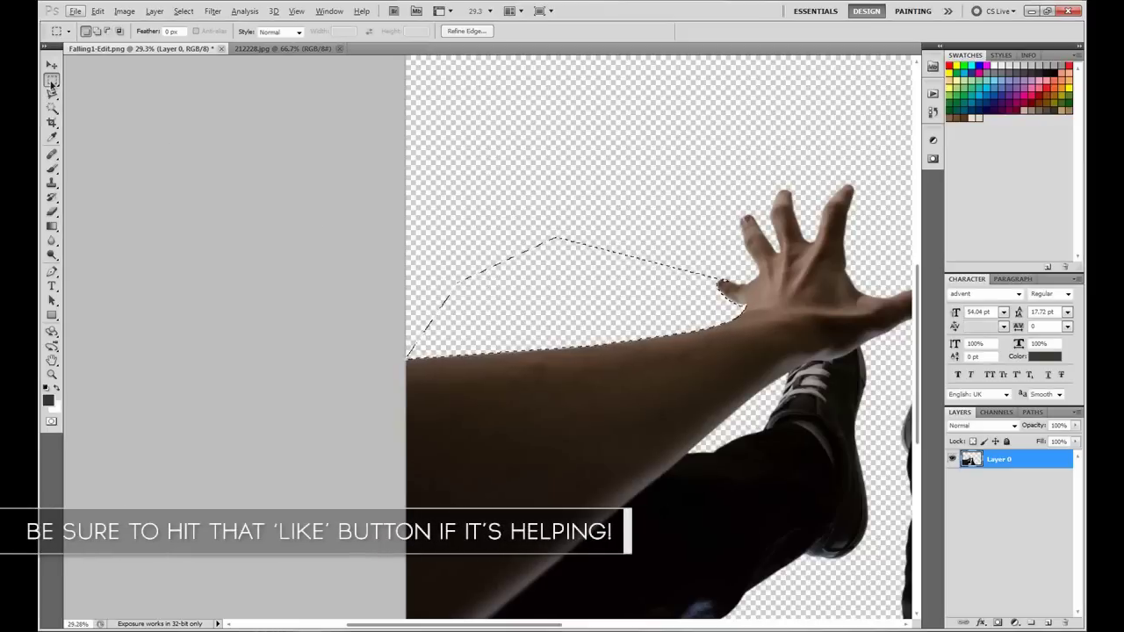
right_click(513, 301)
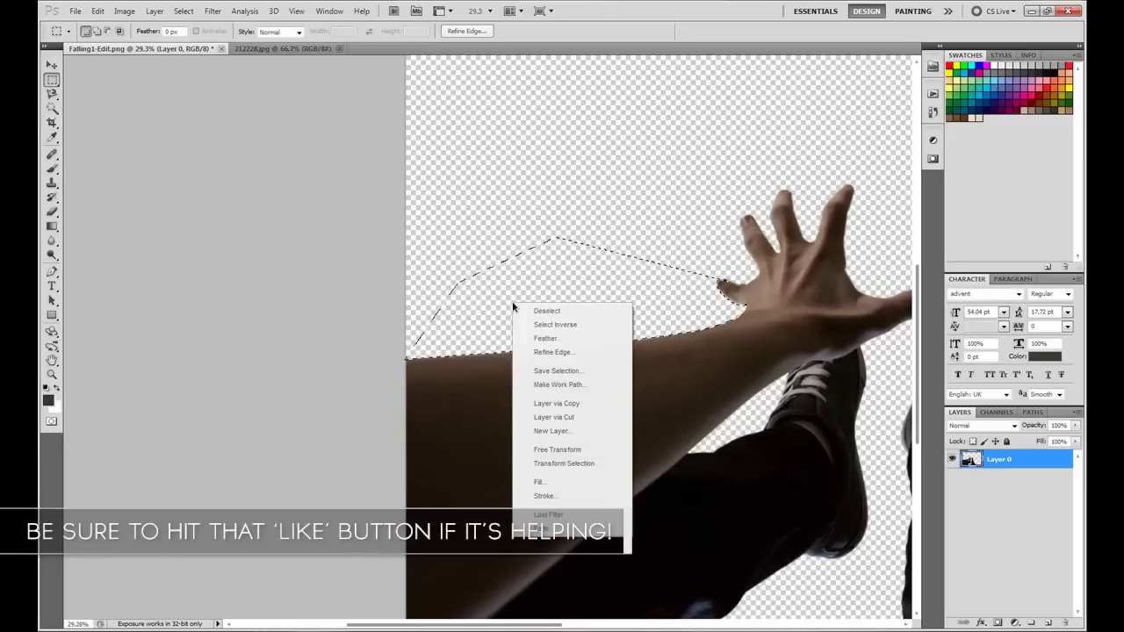
left_click(579, 325)
scroll(566, 330, "down", 2)
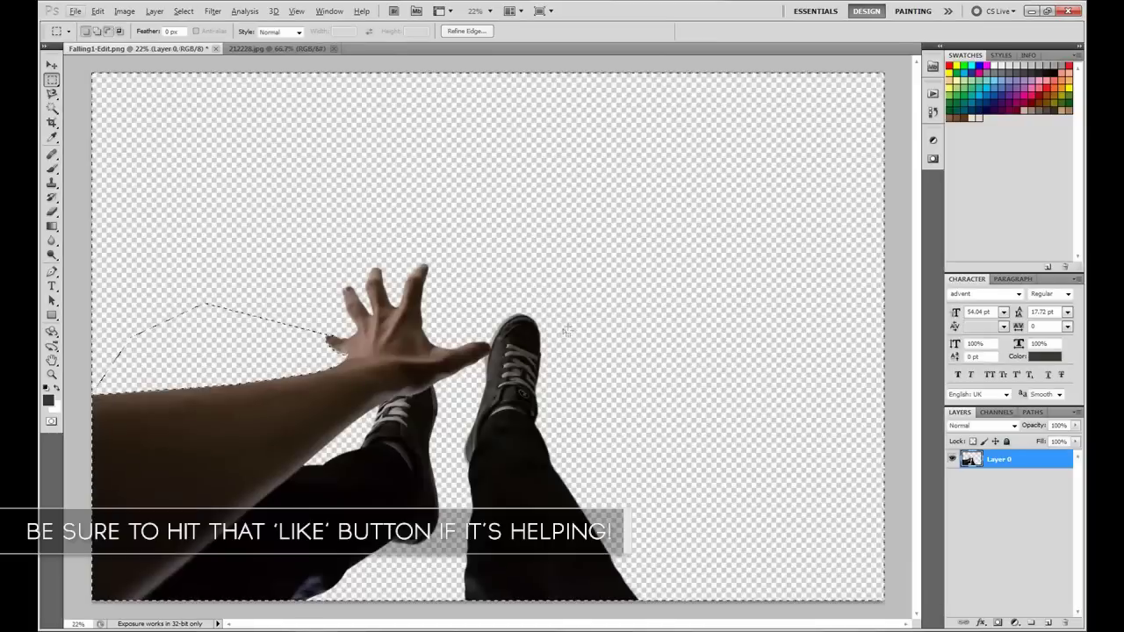
Drop the selection and switch to the skyscraper photo 212228.jpg.
left_click(284, 283)
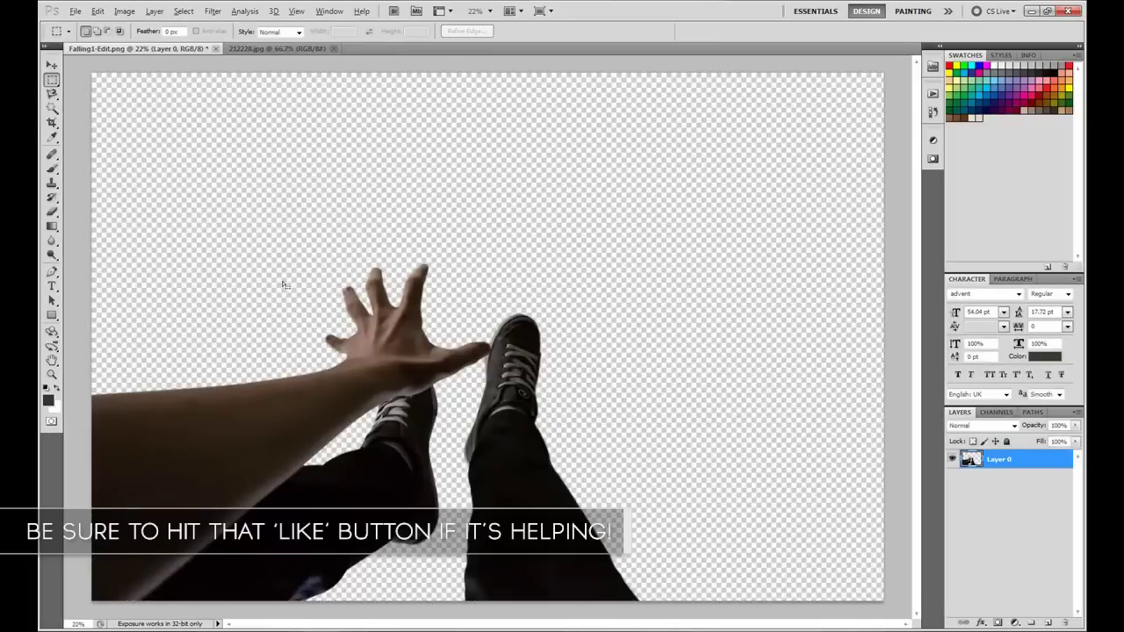
scroll(283, 283, "down", 1)
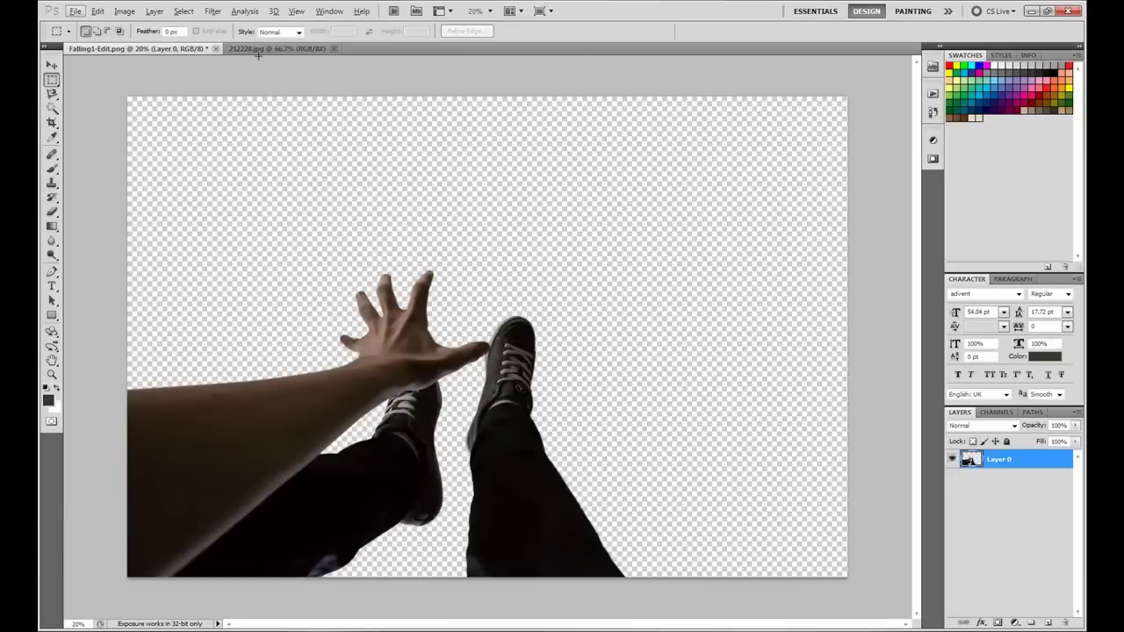
left_click(255, 50)
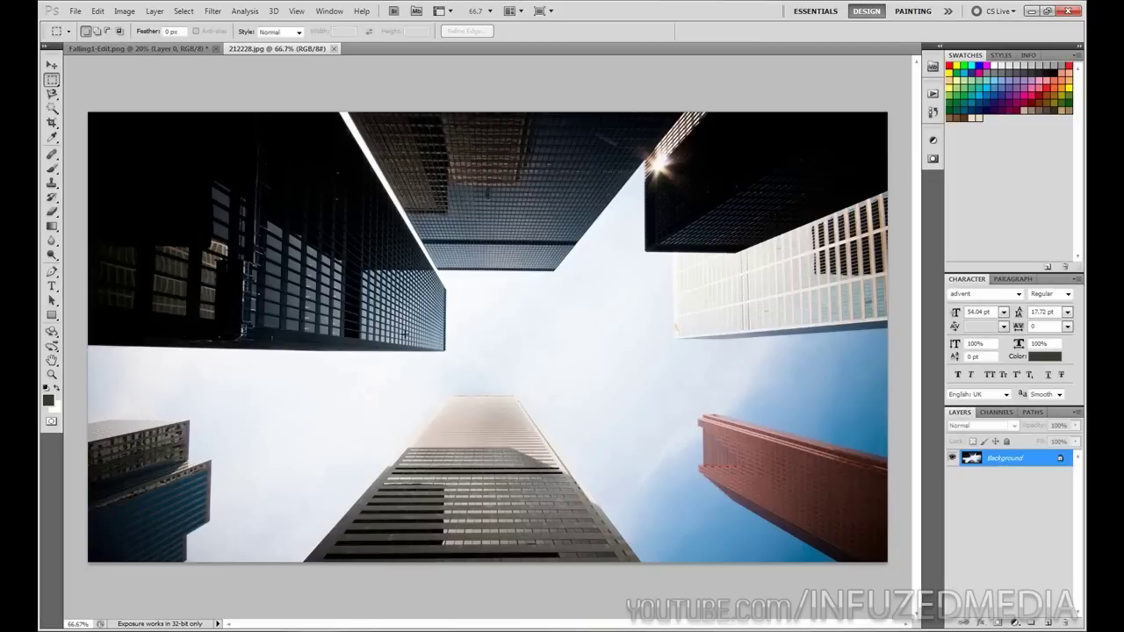
left_click(76, 10)
Create a 1680×1050 px, 72 ppi document named Wallpaper, then return to 212228.jpg.
key("Escape")
key("ctrl+n")
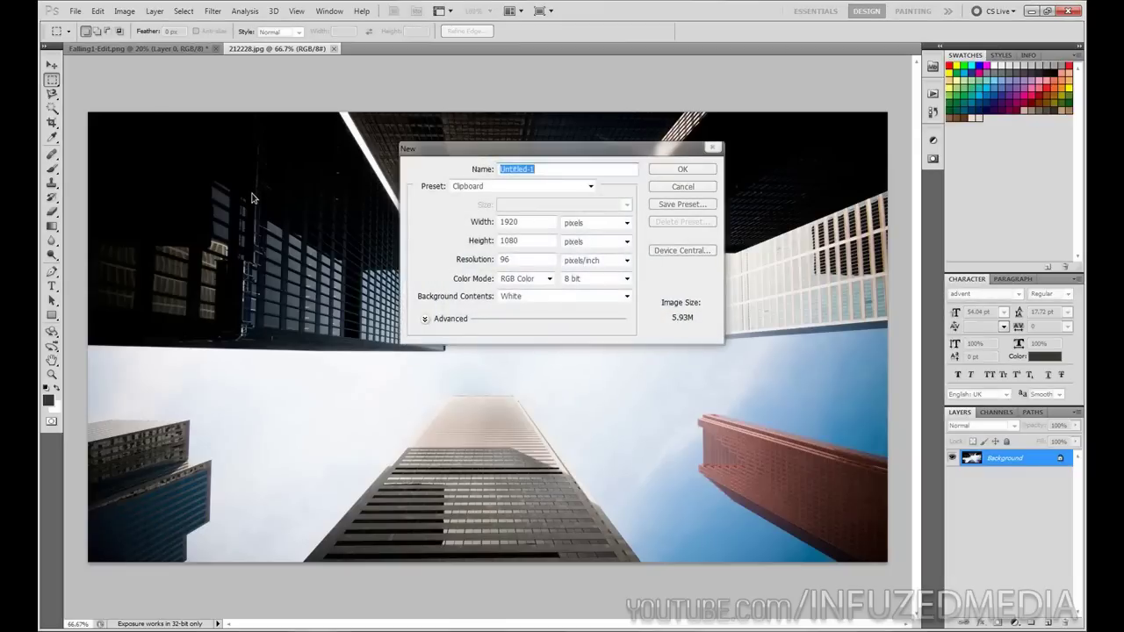
double_click(542, 223)
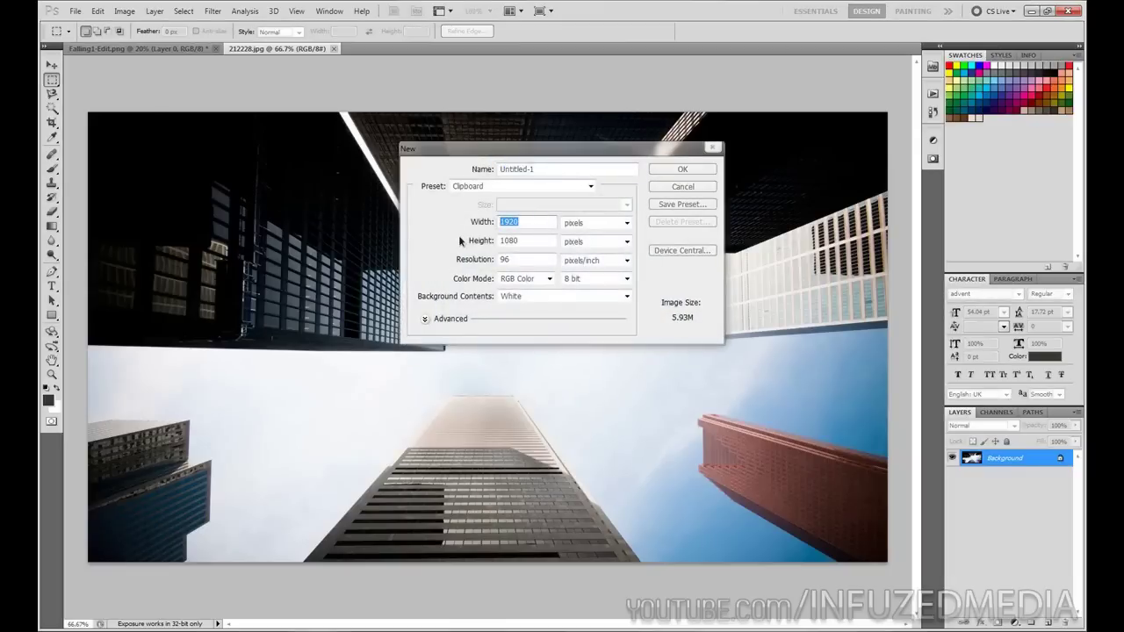
type("1680")
key("Tab")
key("Tab")
type("1050")
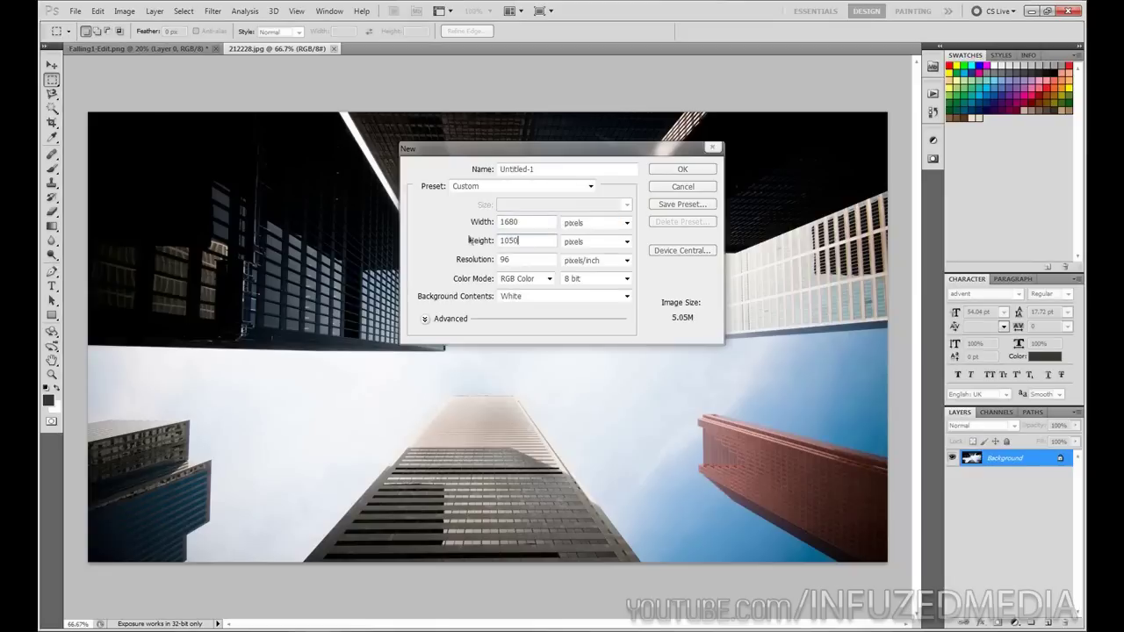
double_click(508, 260)
type("72")
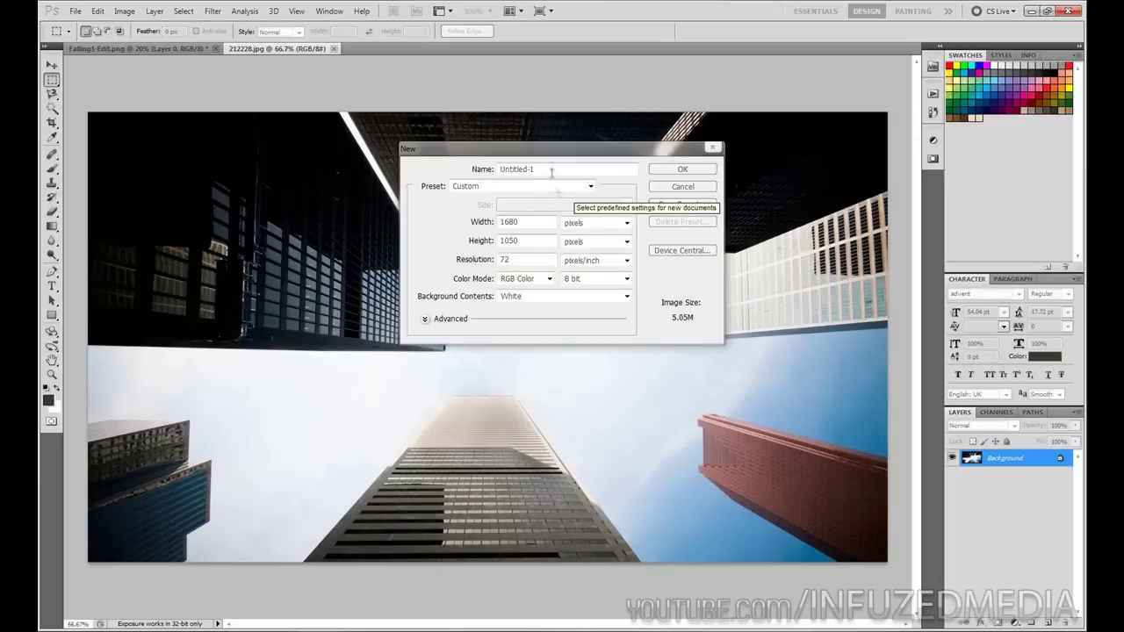
left_click(518, 168)
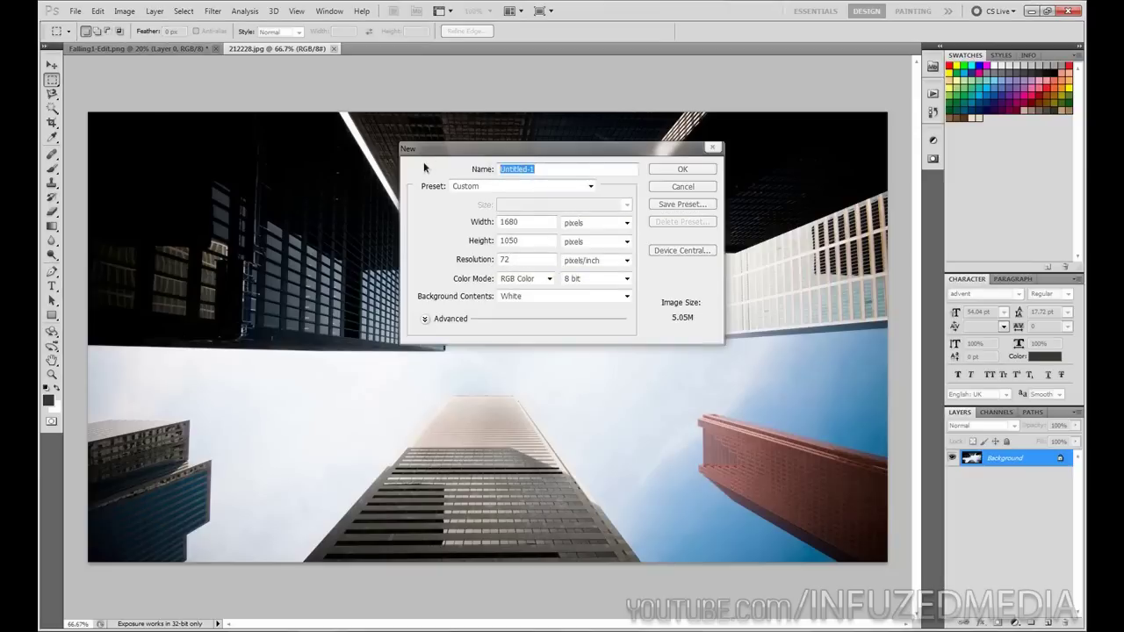
type("Wallpaper")
key("Return")
left_click(255, 49)
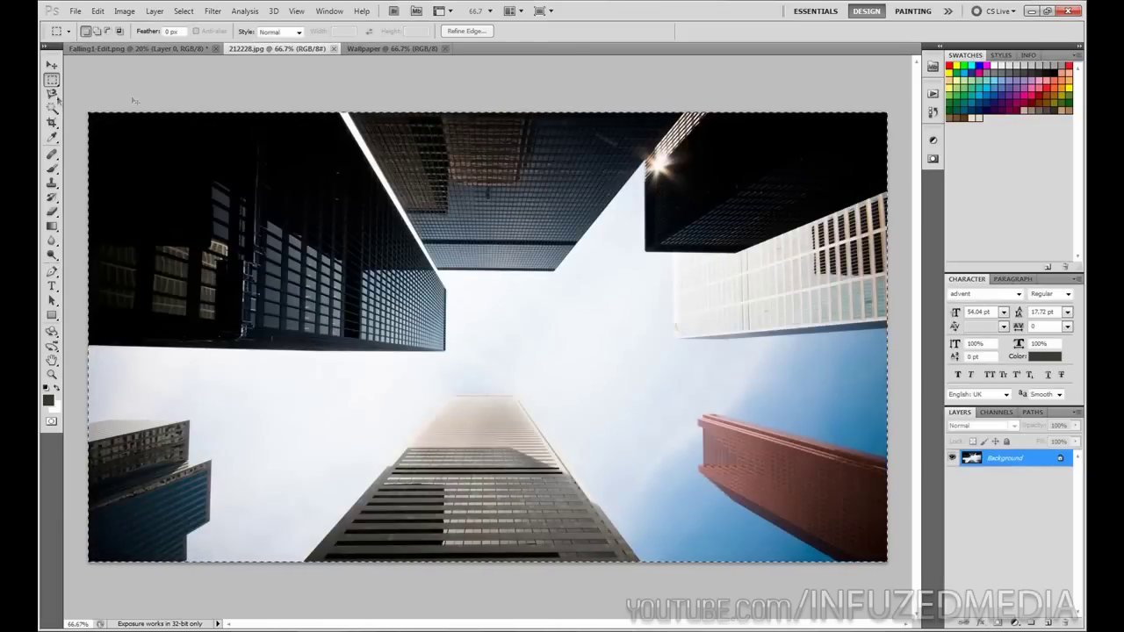
Paste the skyscraper photo into Wallpaper, scale it to 97.56% and shift it left.
left_click(393, 47)
key("ctrl+v")
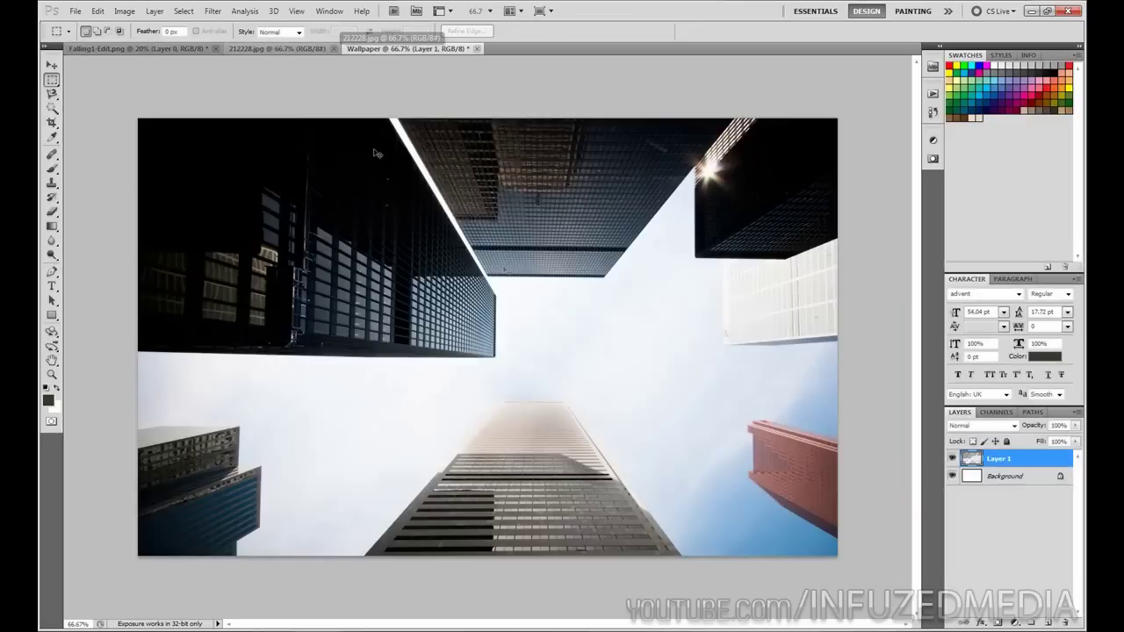
key("ctrl+t")
key("ctrl+minus")
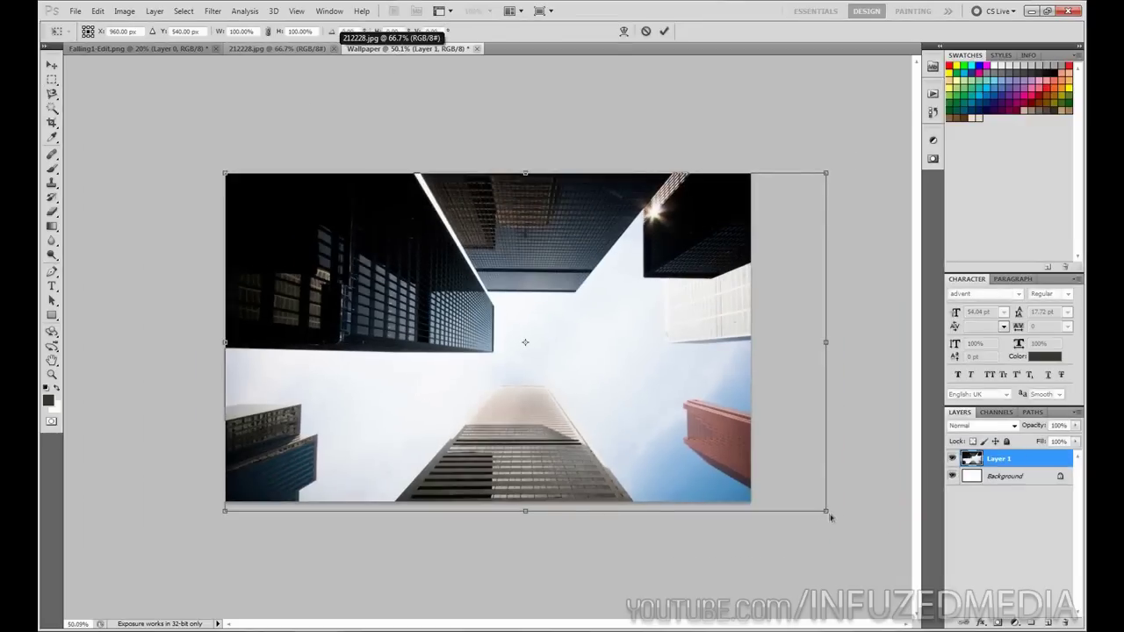
left_click_drag(830, 517, 810, 506)
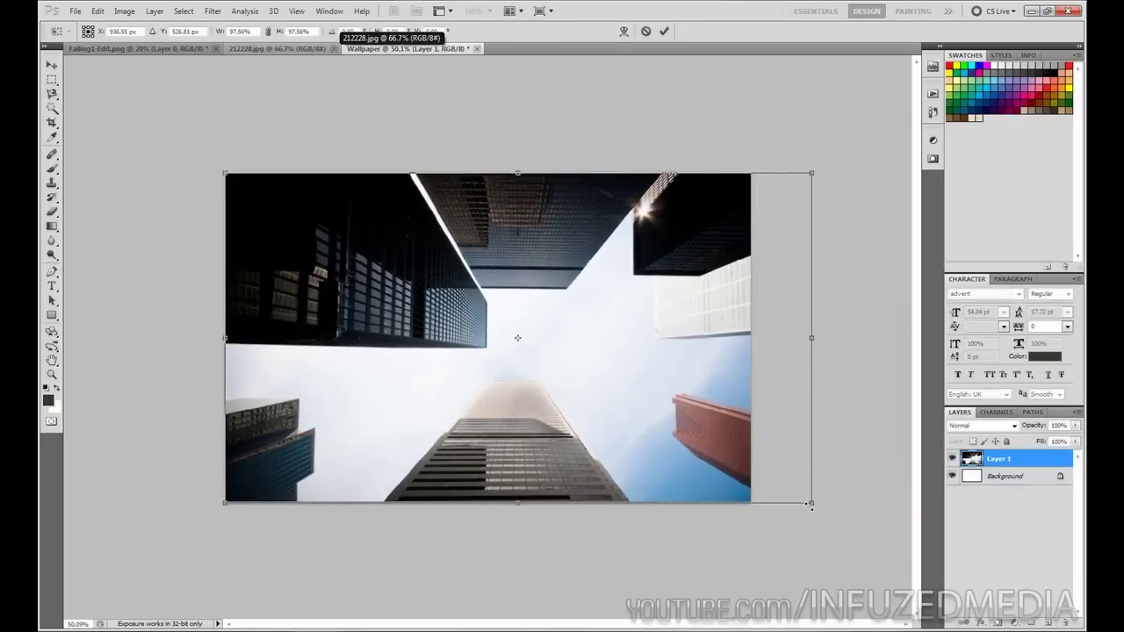
left_click_drag(598, 390, 553, 383)
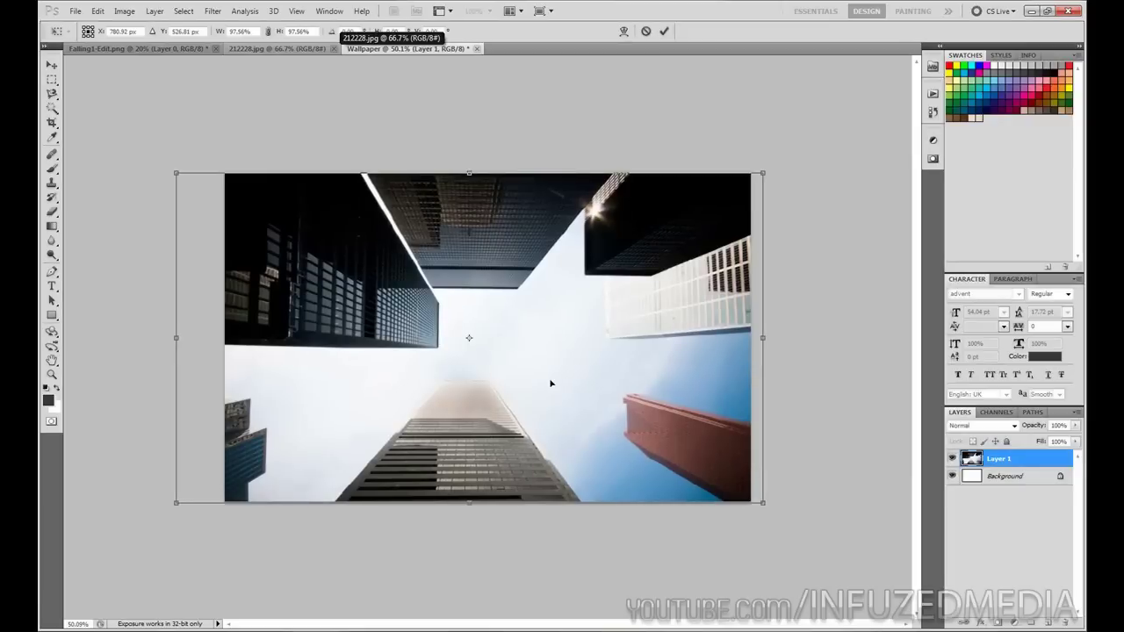
Flip the pasted photo horizontally and vertically, nudge it, and commit the transform.
right_click(553, 383)
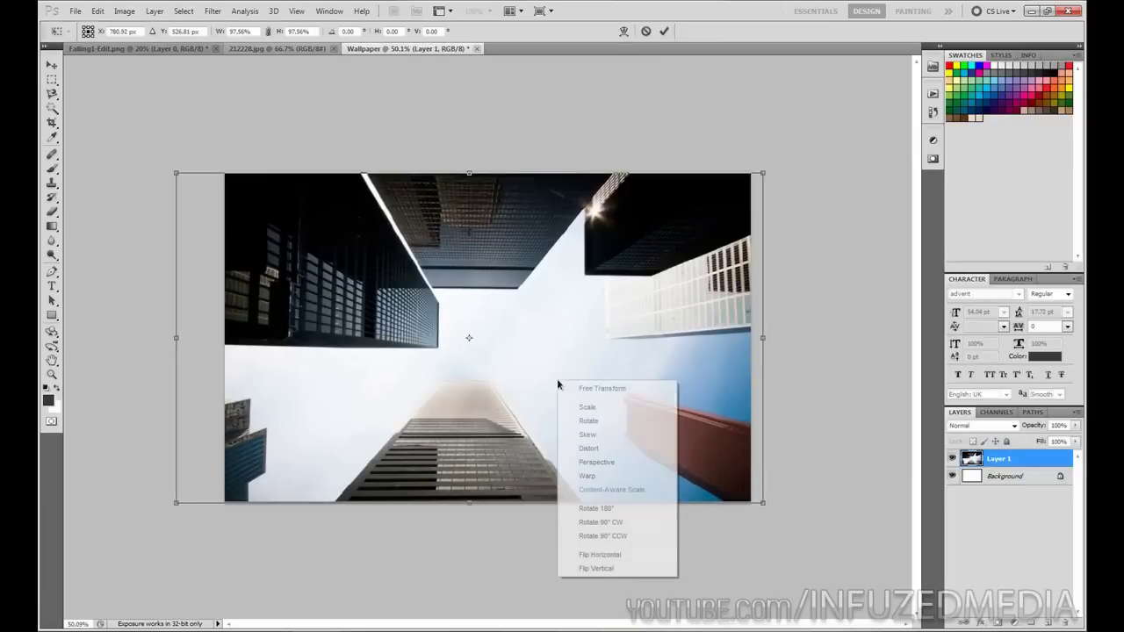
left_click(615, 555)
right_click(586, 544)
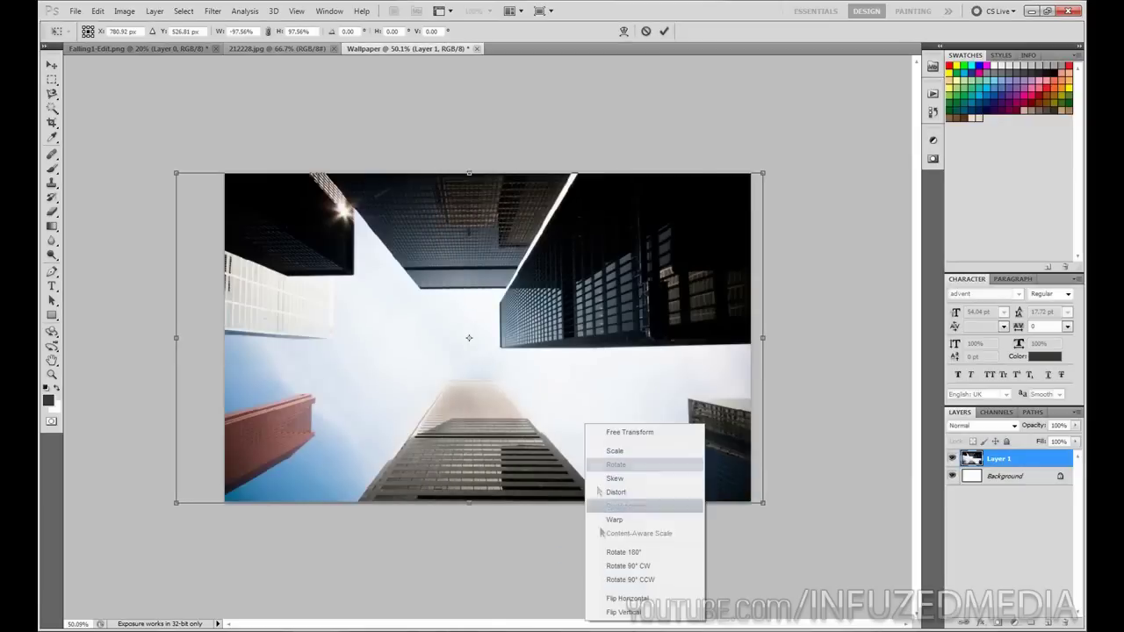
left_click(600, 594)
left_click_drag(571, 451, 575, 448)
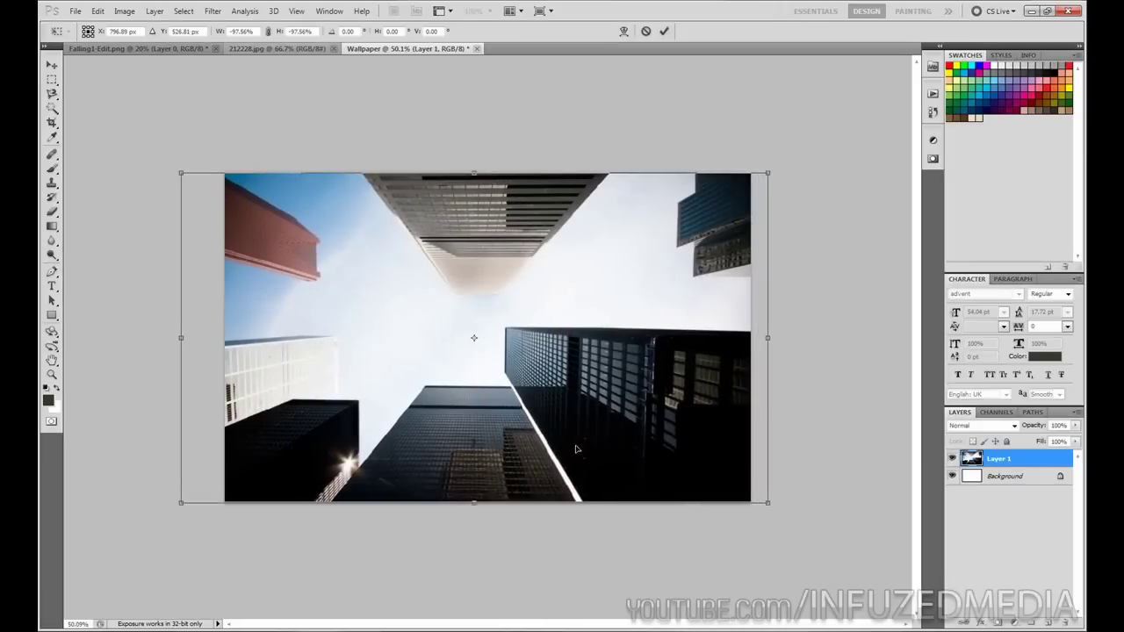
key("Return")
Drag a crop area over the whole photo, then cancel the crop.
key("c")
left_click_drag(188, 136, 752, 503)
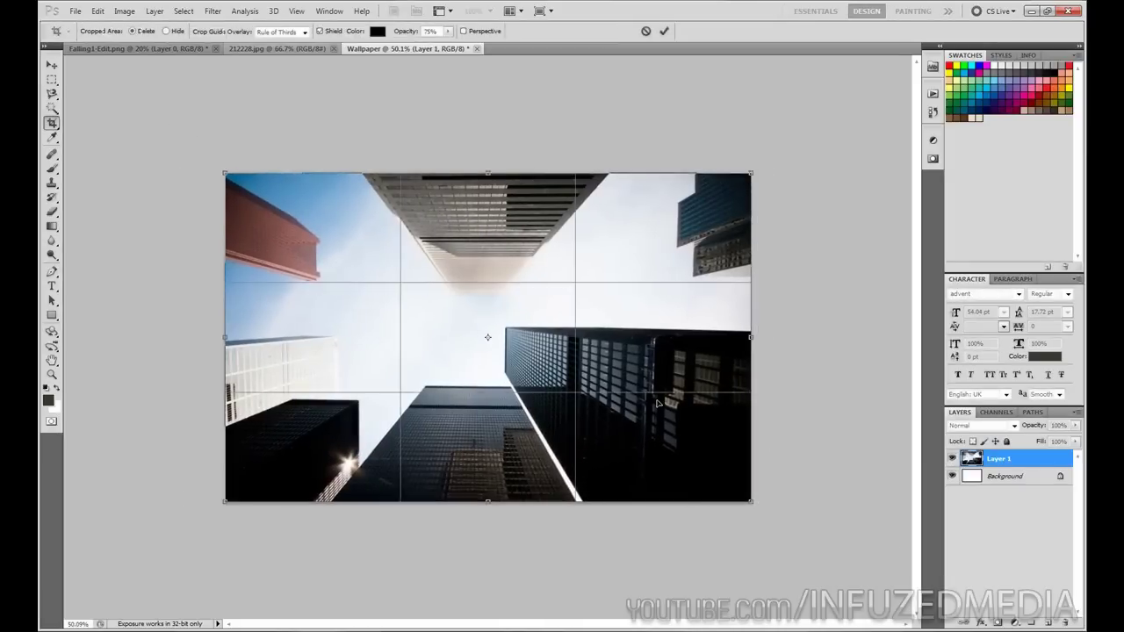
key("Escape")
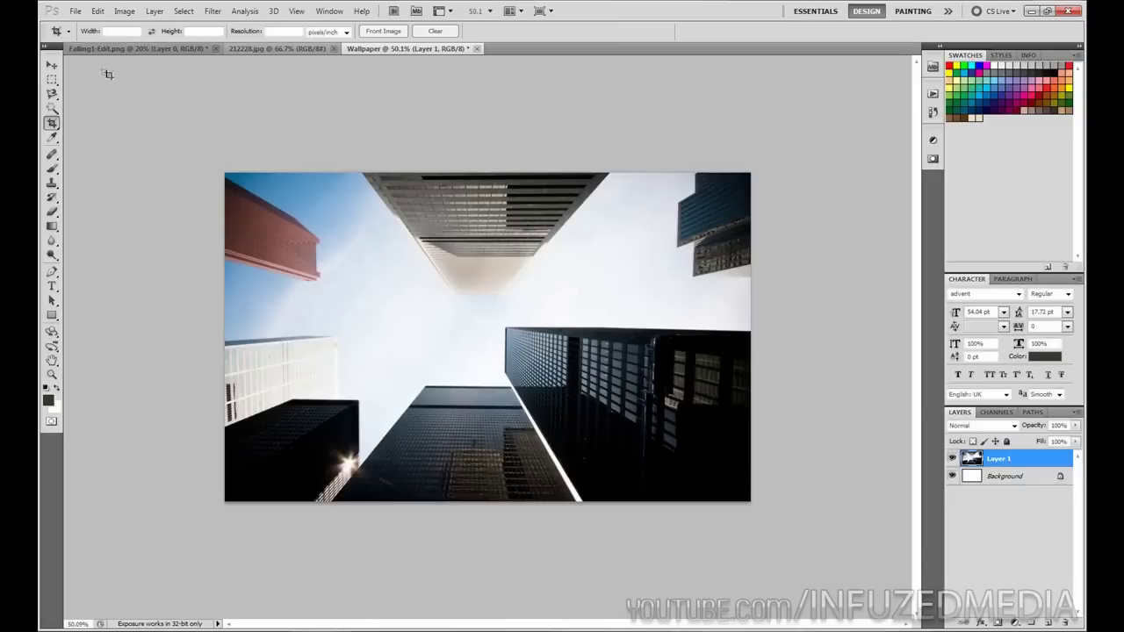
Paste the arm-and-sneakers cutout from Falling1-Edit.png into Wallpaper as a new layer.
left_click(52, 79)
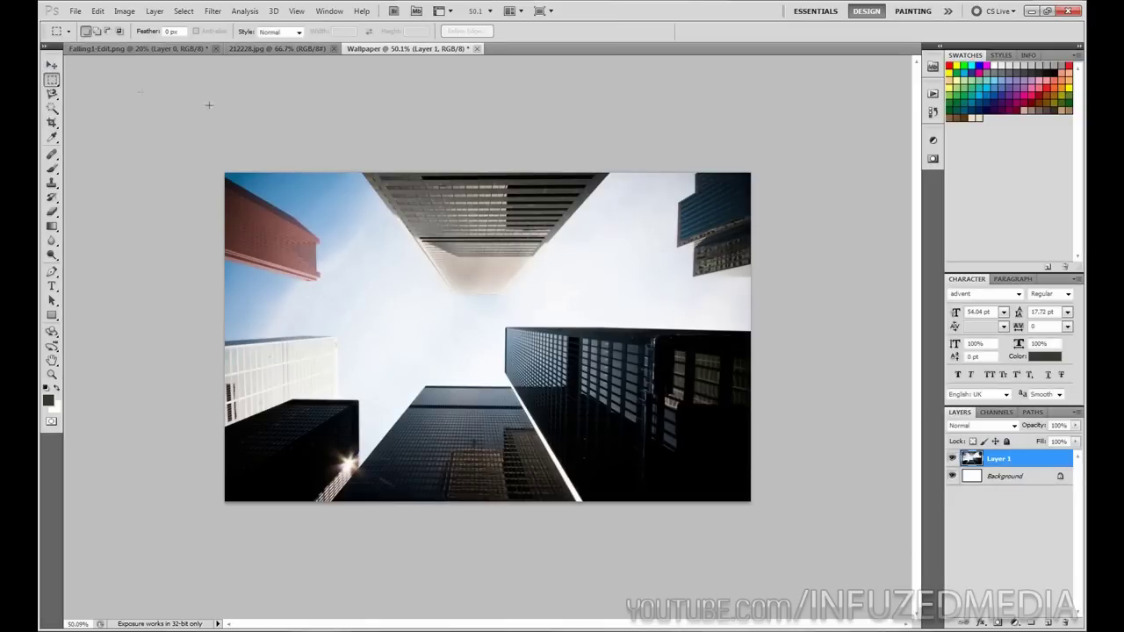
left_click(147, 50)
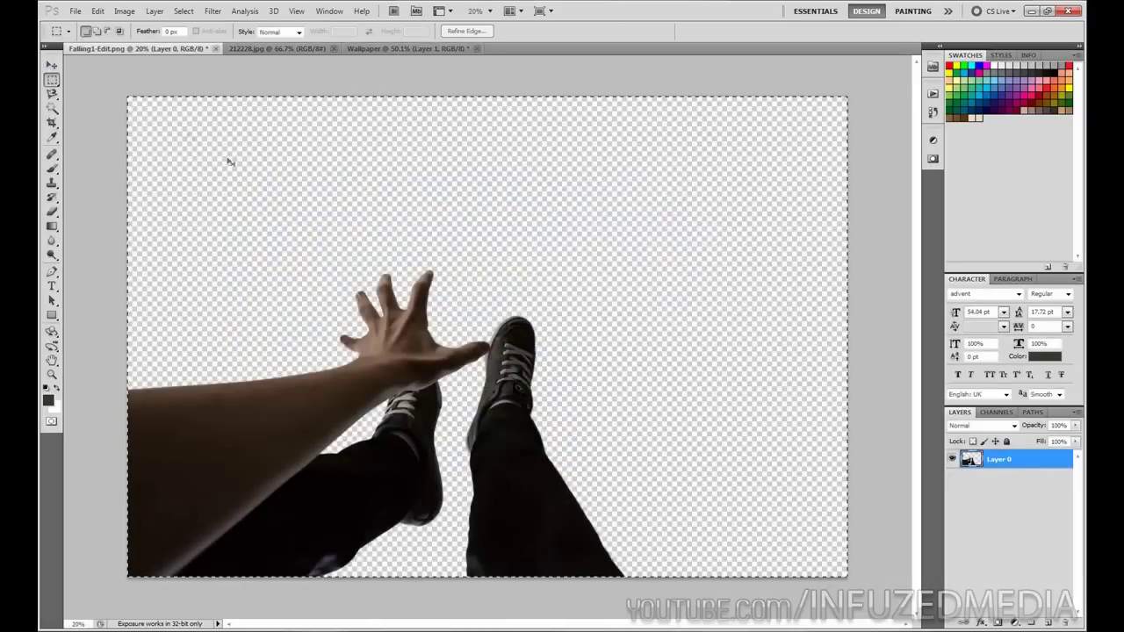
left_click(395, 50)
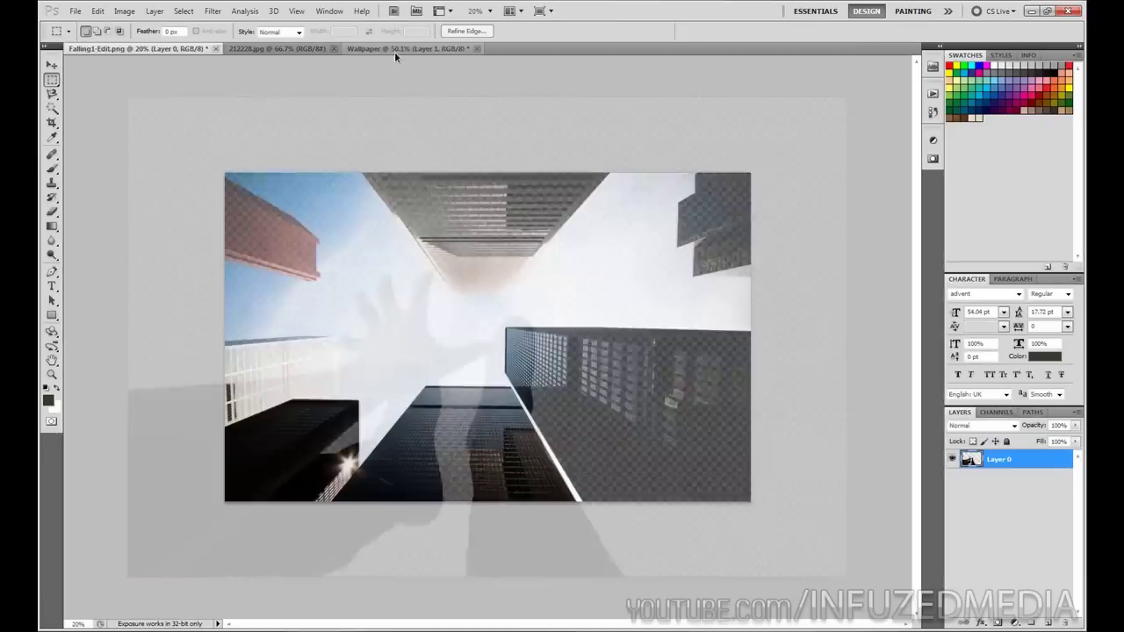
key("ctrl+v")
scroll(402, 150, "down", 5)
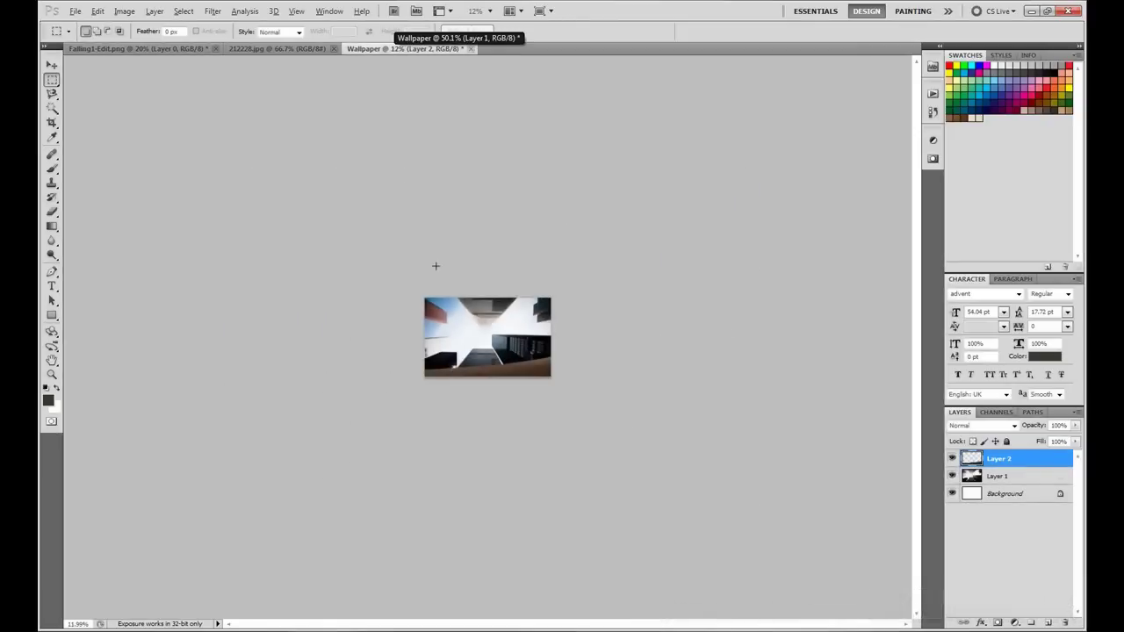
Scale the arm and sneakers to about 31.86% and position them lower over the skyscrapers.
key("ctrl+t")
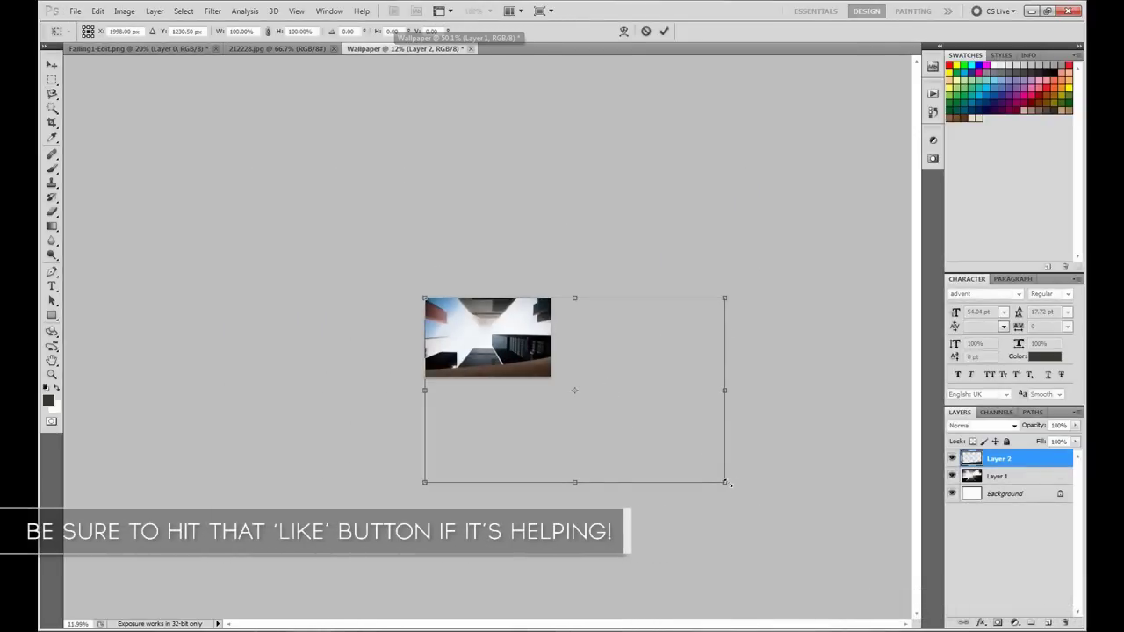
left_click_drag(726, 482, 551, 372)
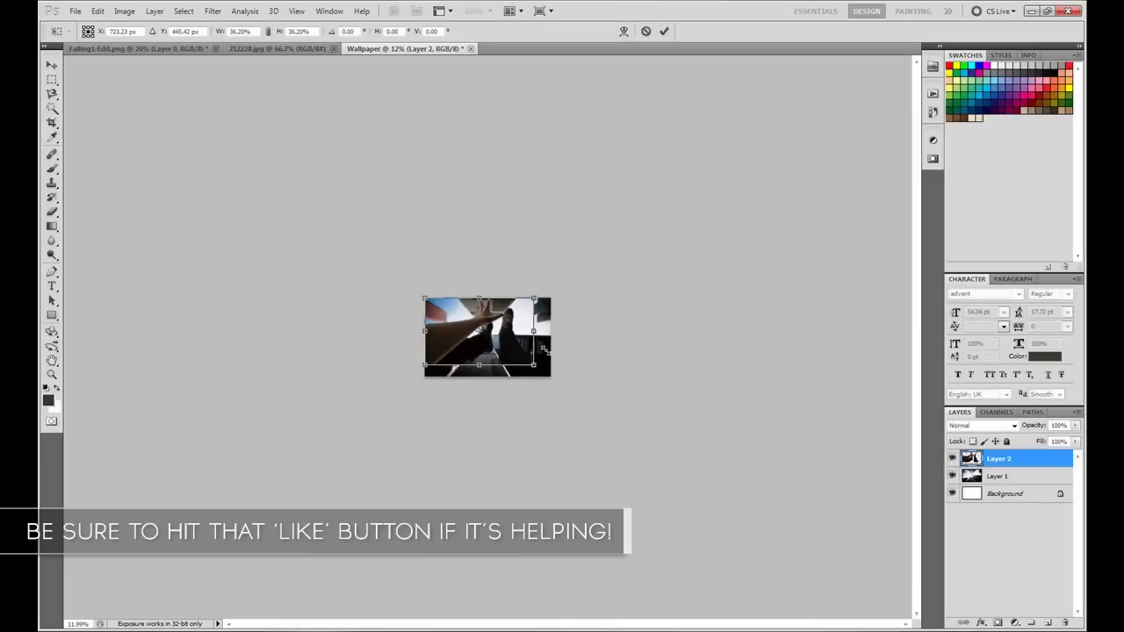
key("ctrl+plus")
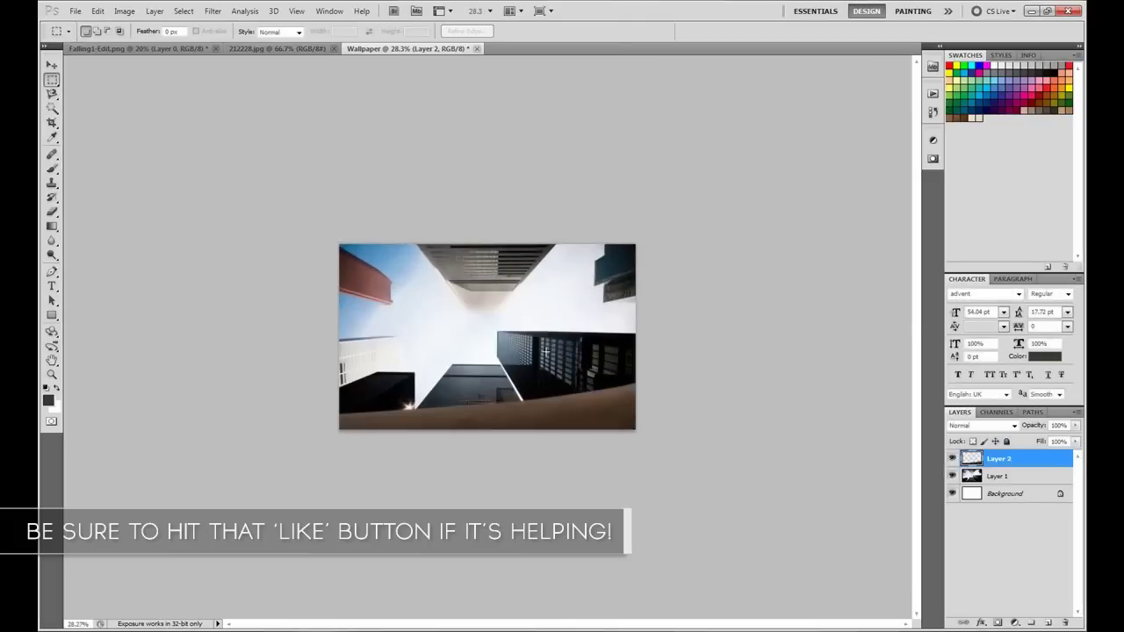
key("ctrl+minus")
key("ctrl+minus")
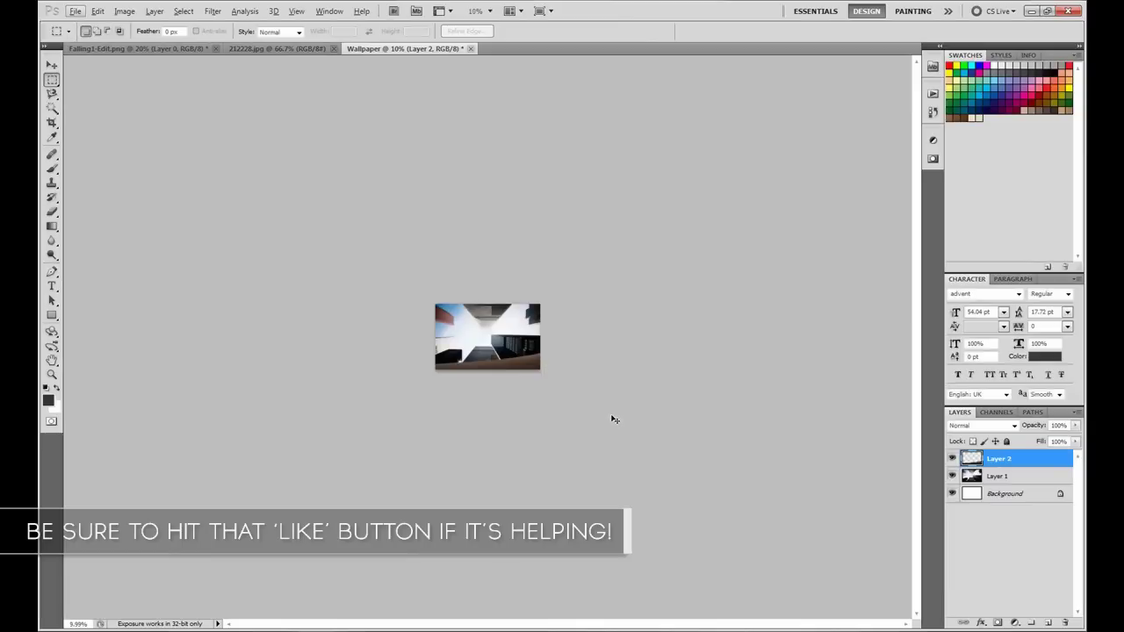
key("ctrl+t")
left_click_drag(685, 457, 520, 379)
scroll(520, 380, "up", 6)
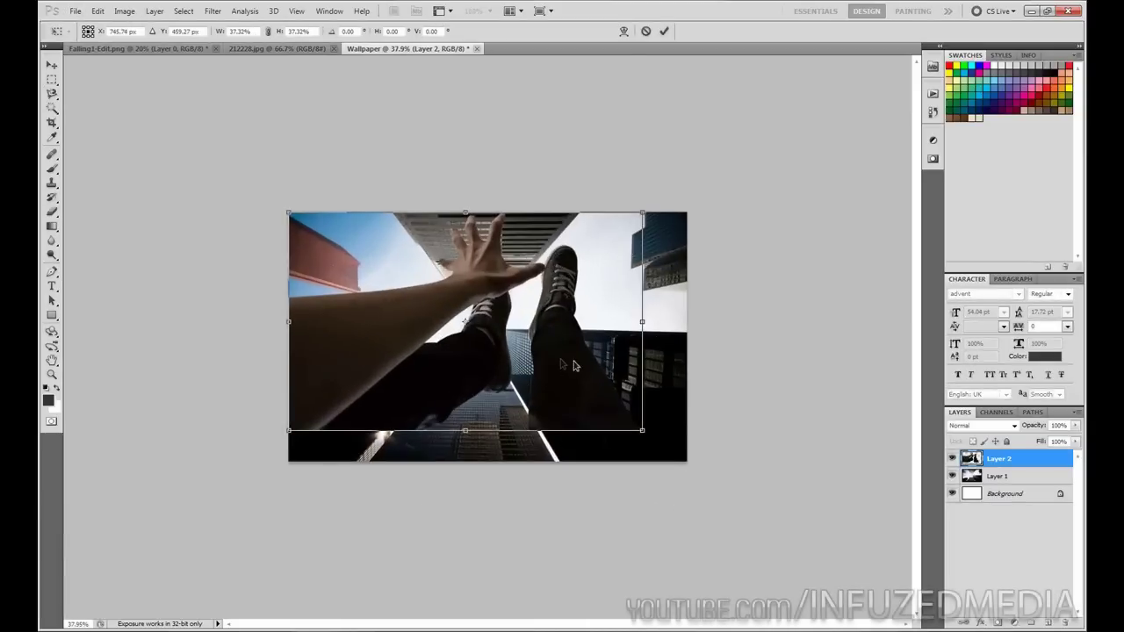
left_click_drag(555, 353, 555, 397)
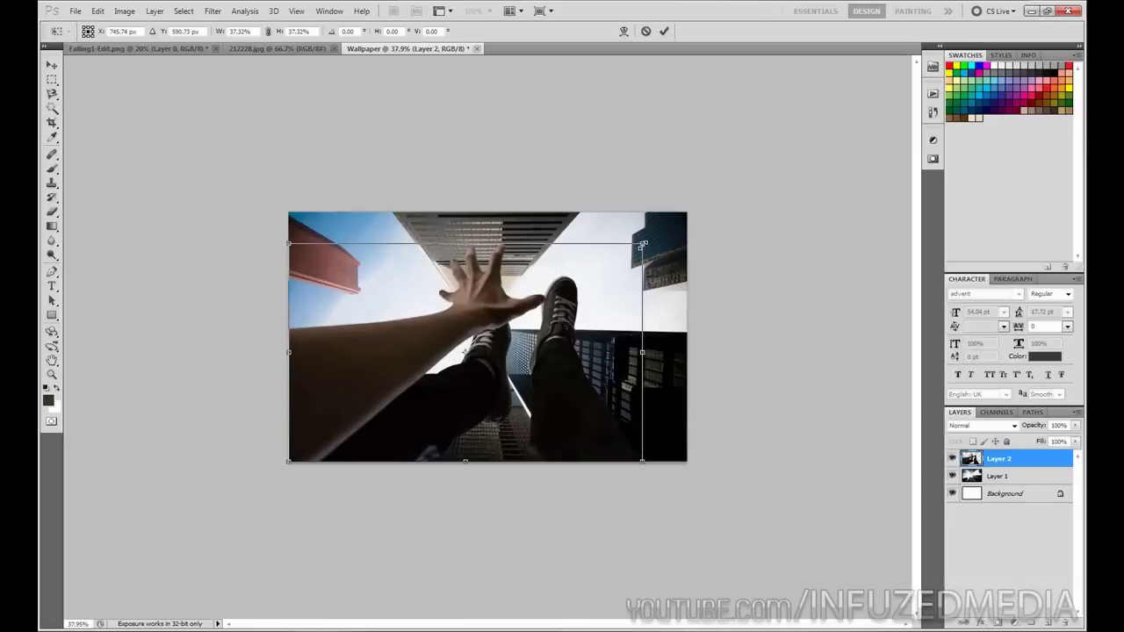
left_click_drag(642, 245, 589, 273)
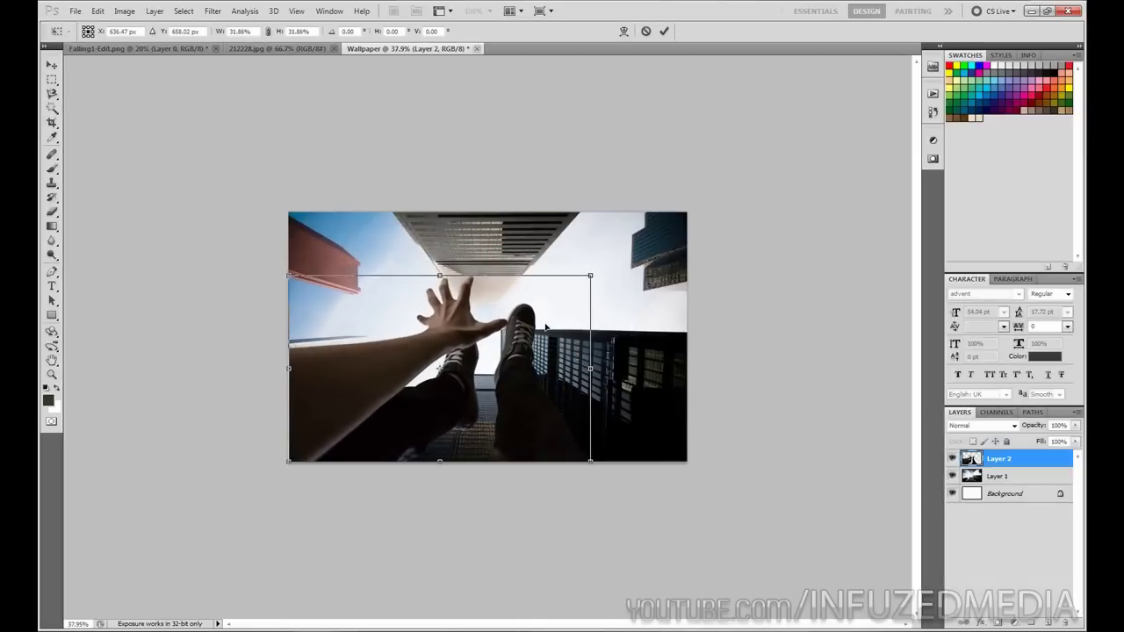
key("Return")
scroll(546, 327, "up", 3)
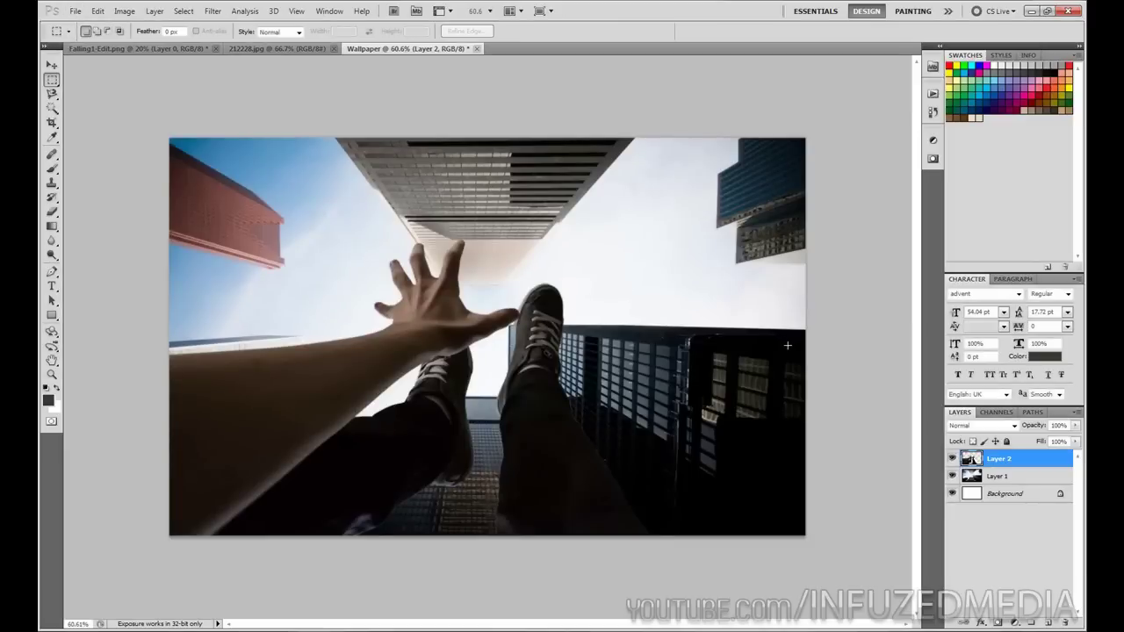
Add a Curves 1 adjustment layer with an S-curve lifting highlights and deepening shadows.
left_click(1014, 623)
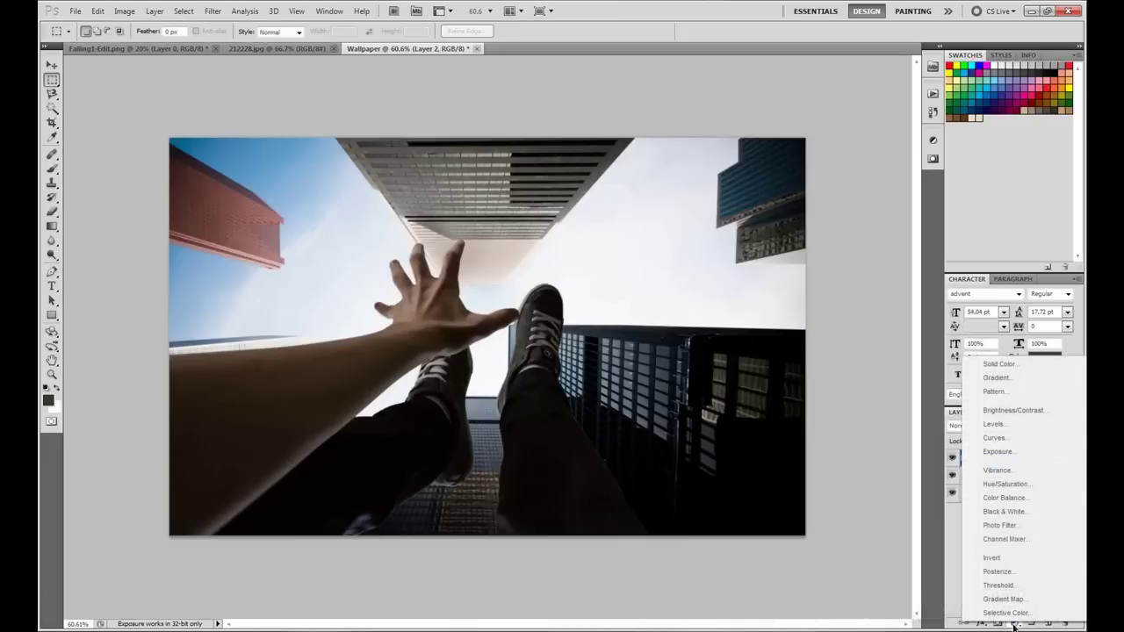
left_click(1008, 439)
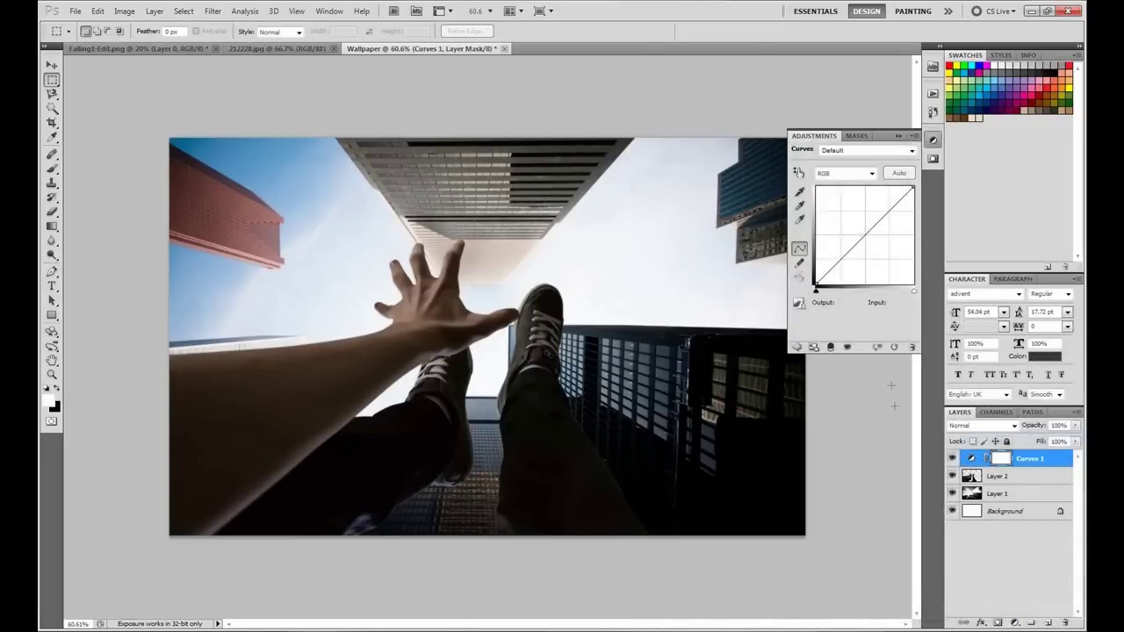
left_click_drag(831, 266, 835, 270)
left_click(900, 204)
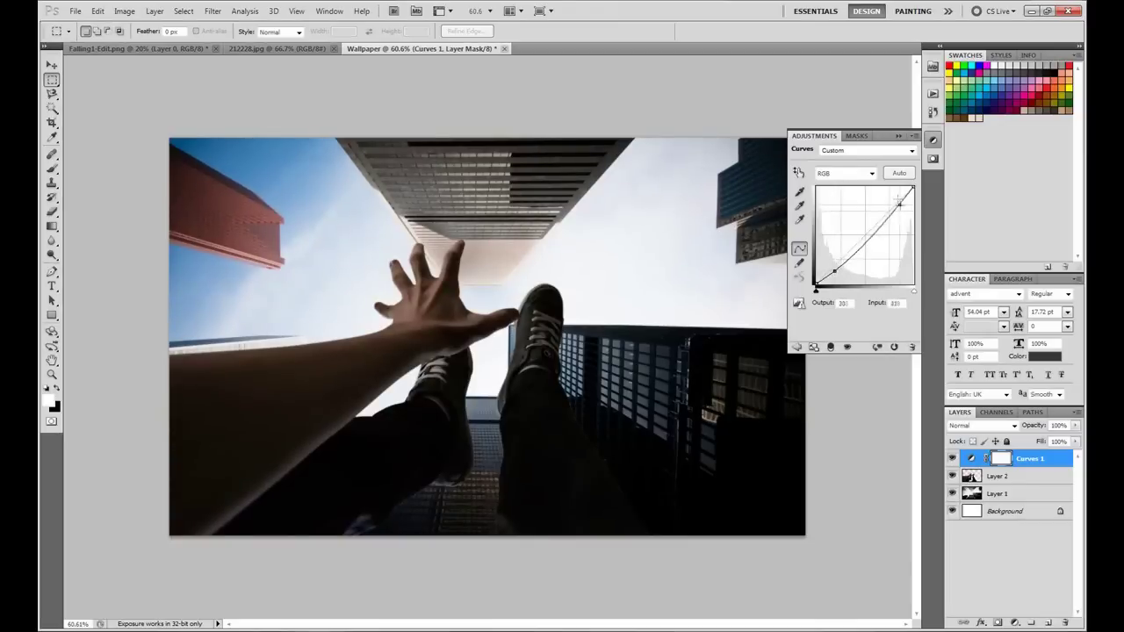
left_click_drag(899, 204, 897, 191)
left_click_drag(835, 270, 837, 265)
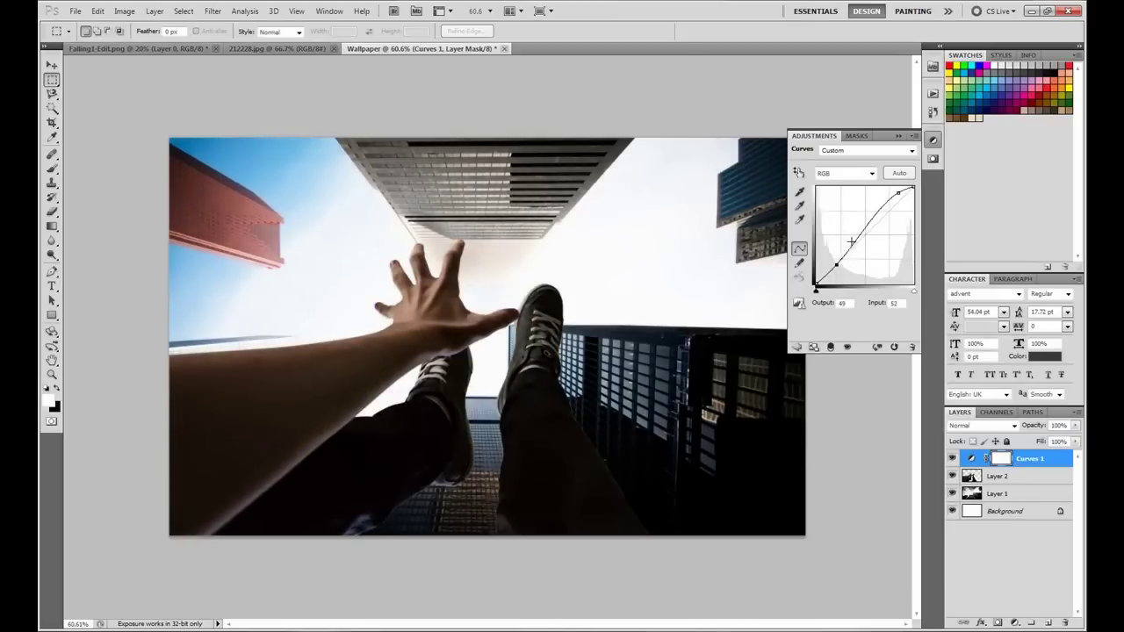
left_click(899, 136)
left_click(1015, 623)
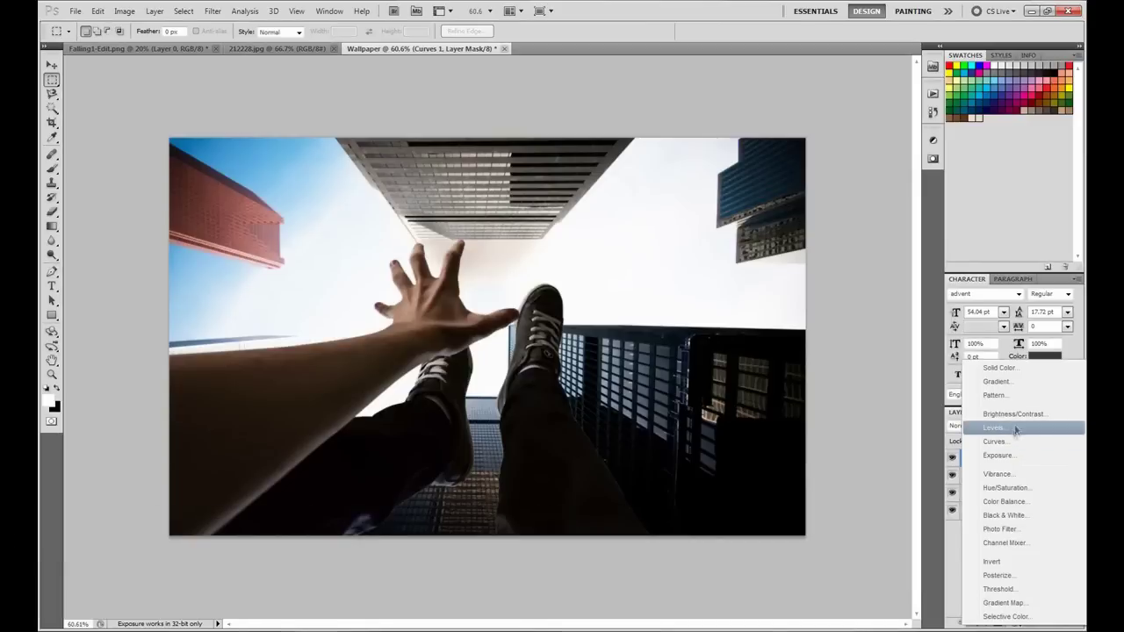
Add a warming Photo Filter adjustment layer above Curves 1.
left_click(1008, 529)
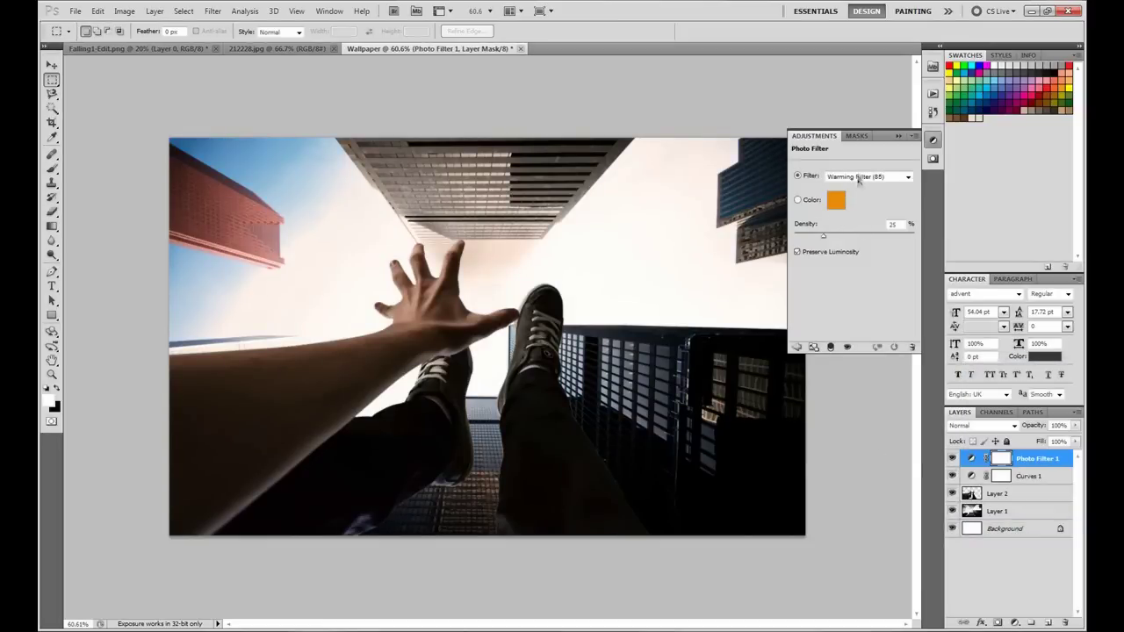
scroll(860, 179, "down", 7)
left_click(898, 137)
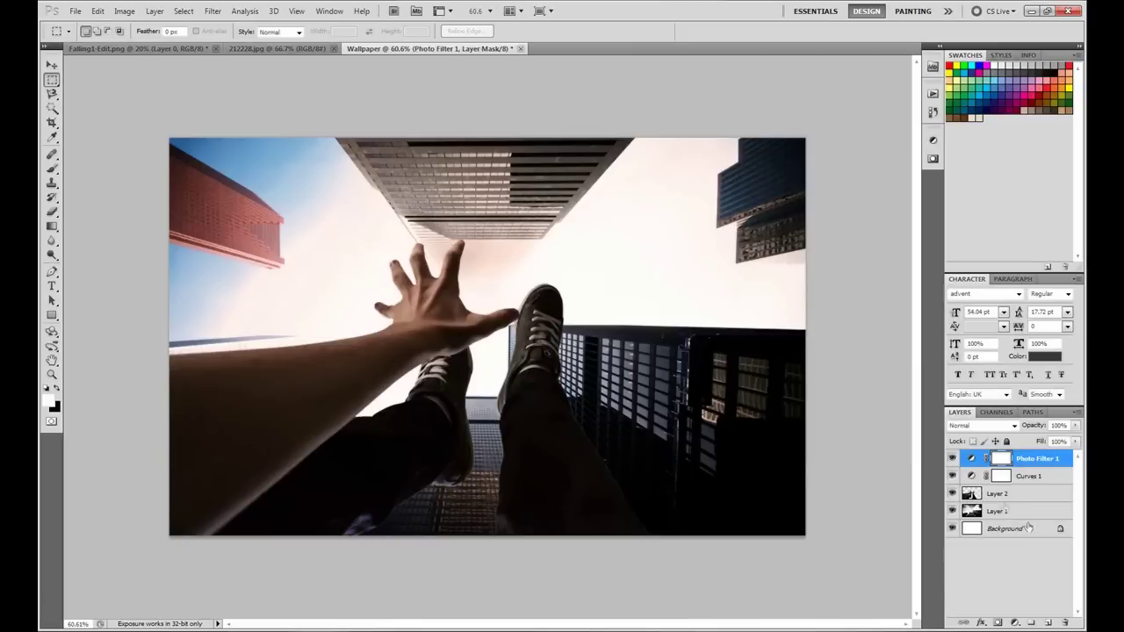
Add a Hue/Saturation adjustment layer with Saturation lowered to -38.
left_click(1014, 622)
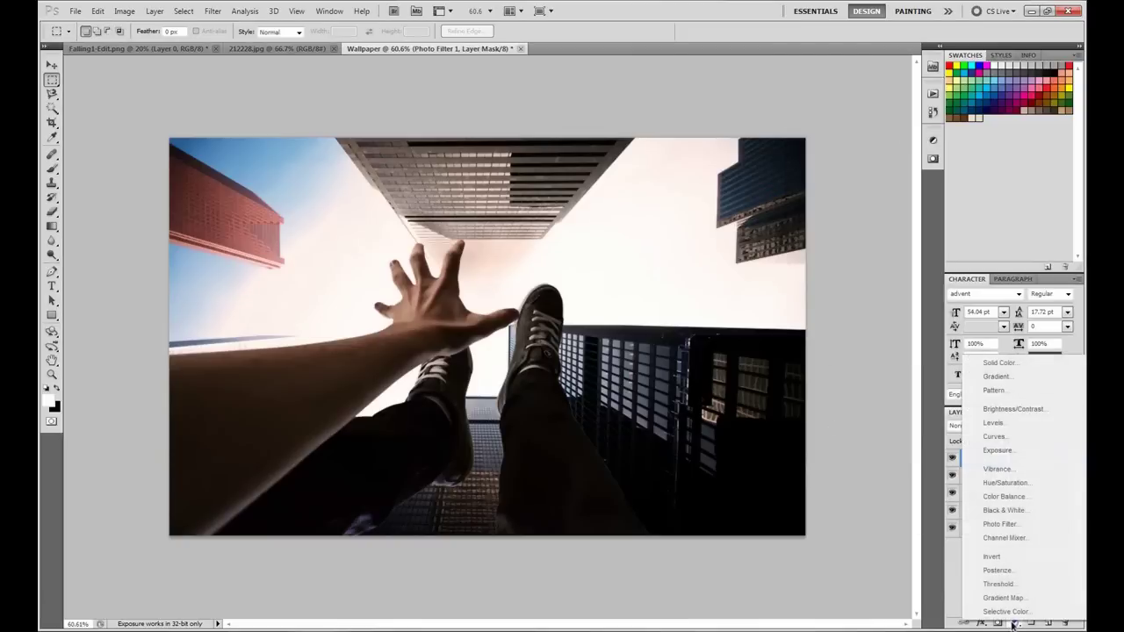
left_click(1011, 489)
left_click_drag(853, 232, 831, 235)
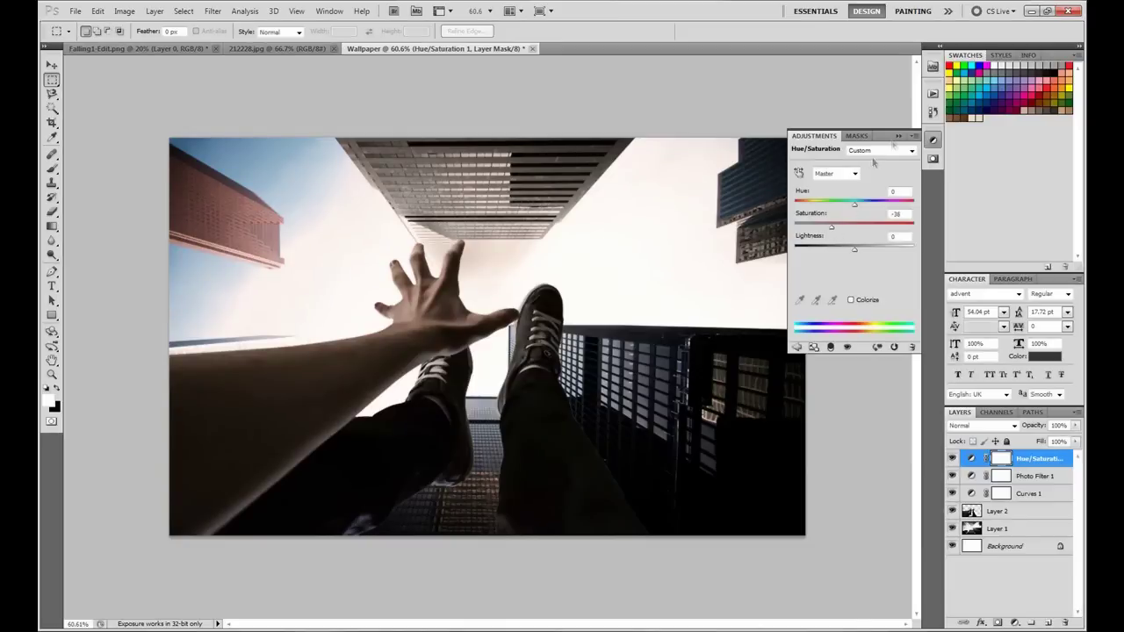
left_click(899, 135)
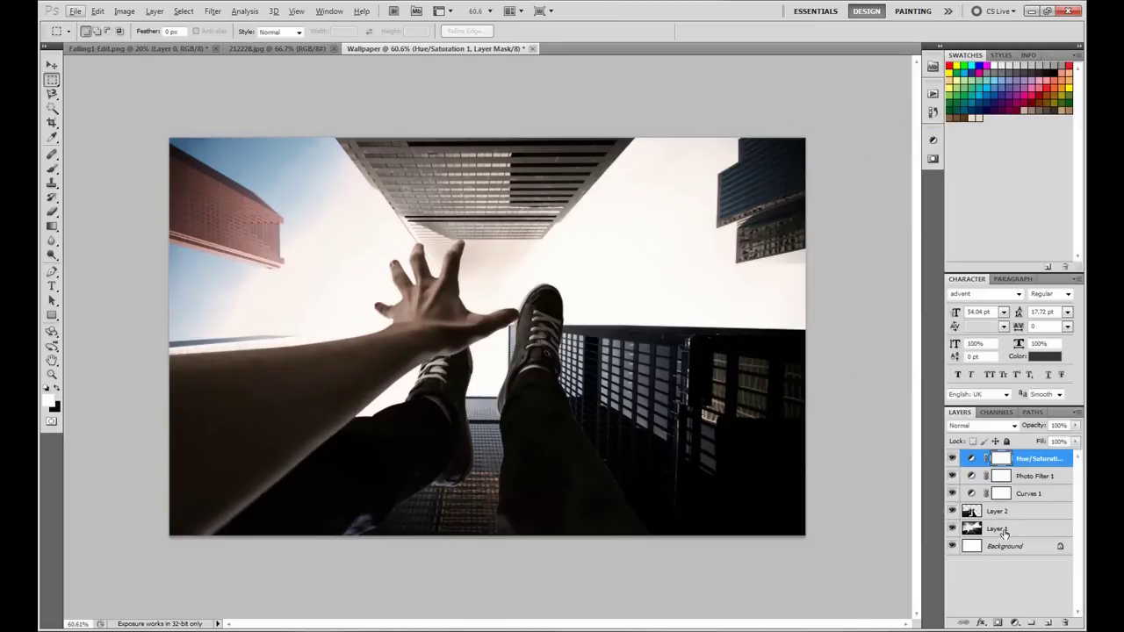
left_click(1004, 531)
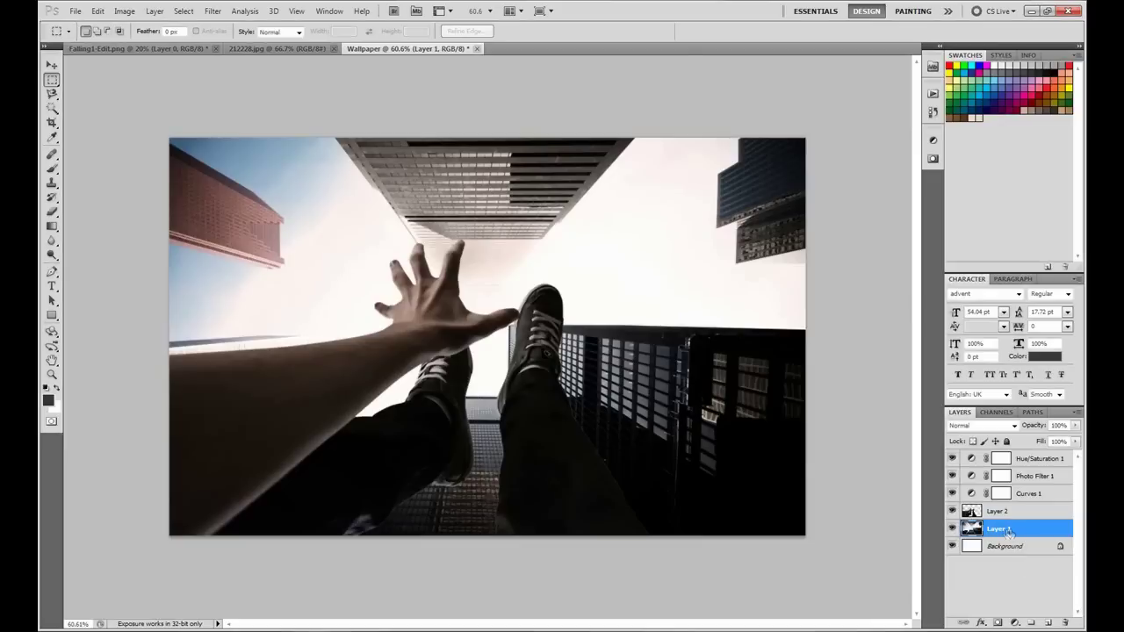
Duplicate Layer 1 and apply a Zoom-method Radial Blur of amount 15 to the copy.
left_click_drag(1012, 532, 1047, 624)
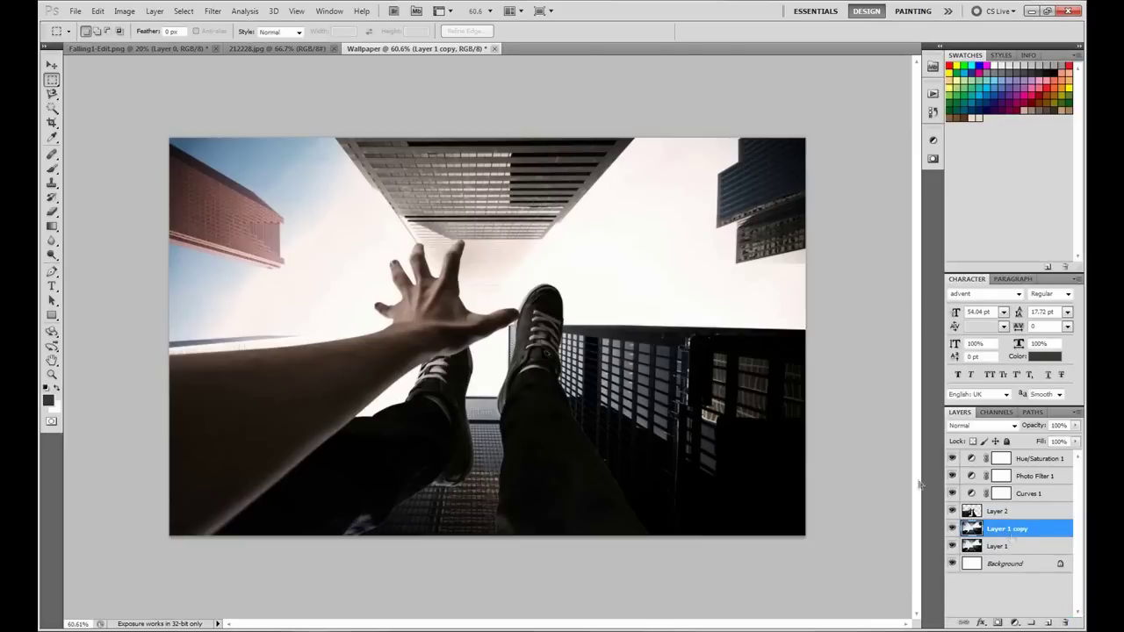
left_click(213, 12)
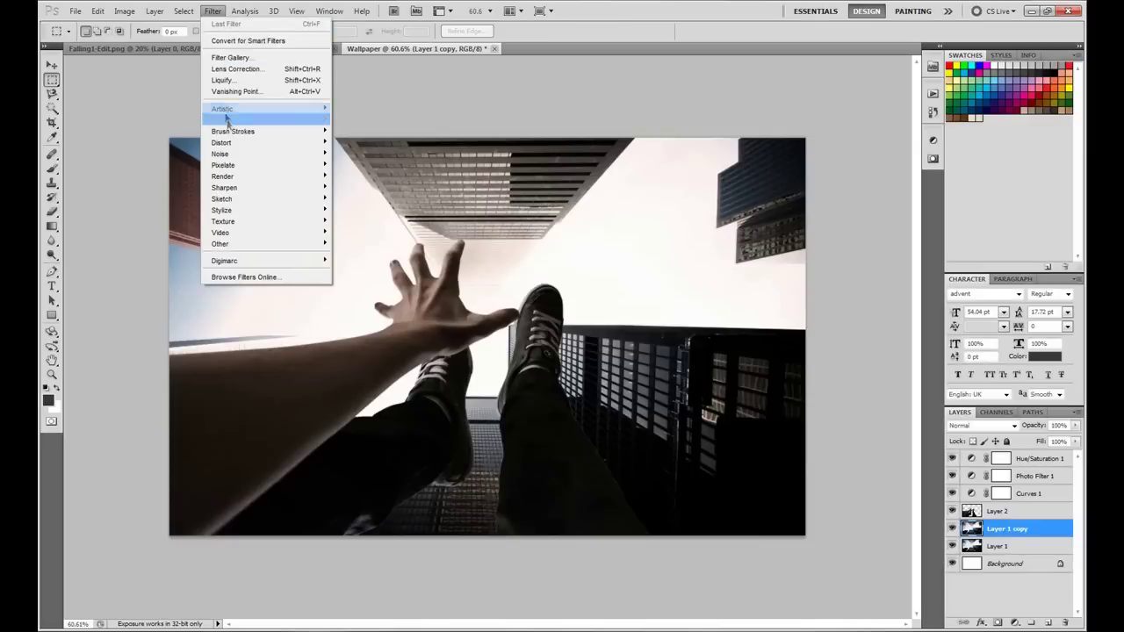
mouse_move(224, 119)
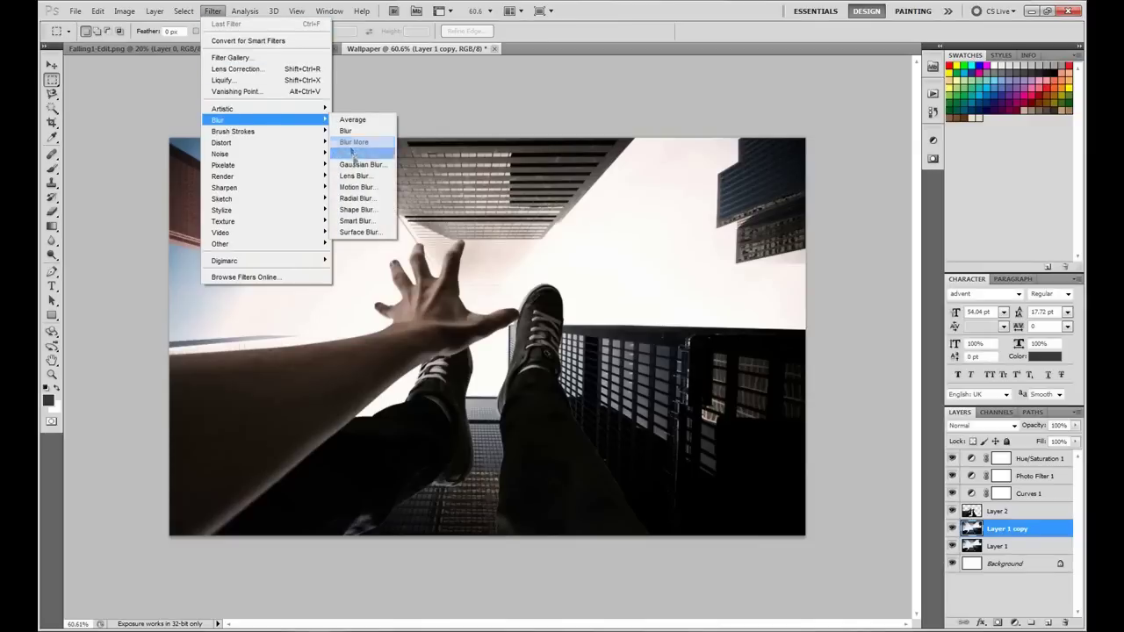
left_click(356, 198)
left_click(492, 246)
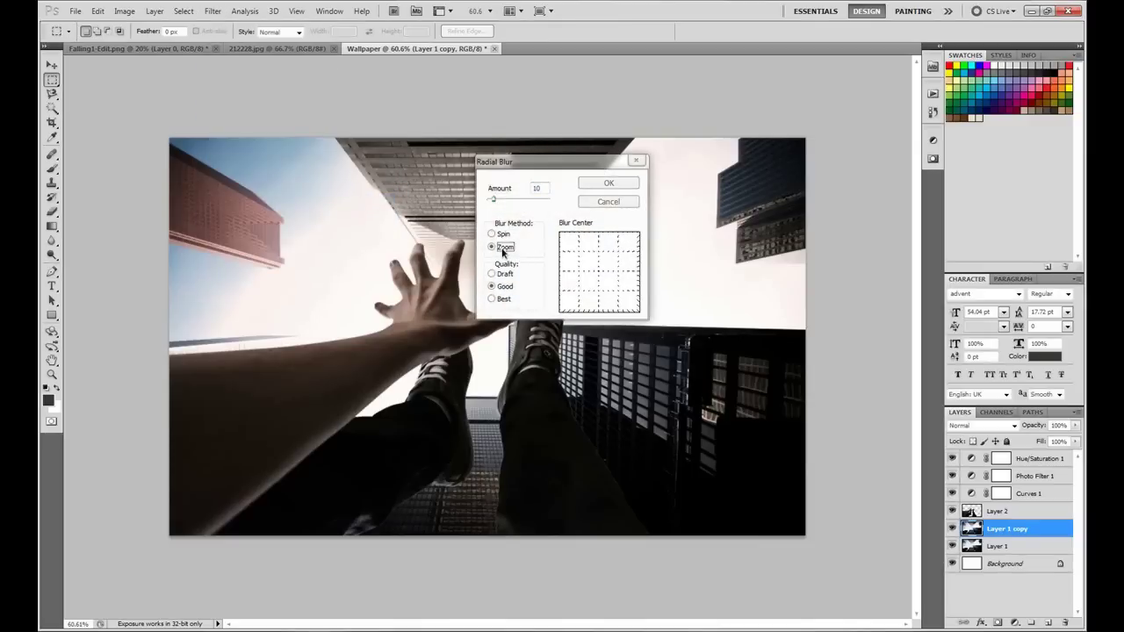
left_click_drag(494, 200, 496, 203)
left_click(618, 185)
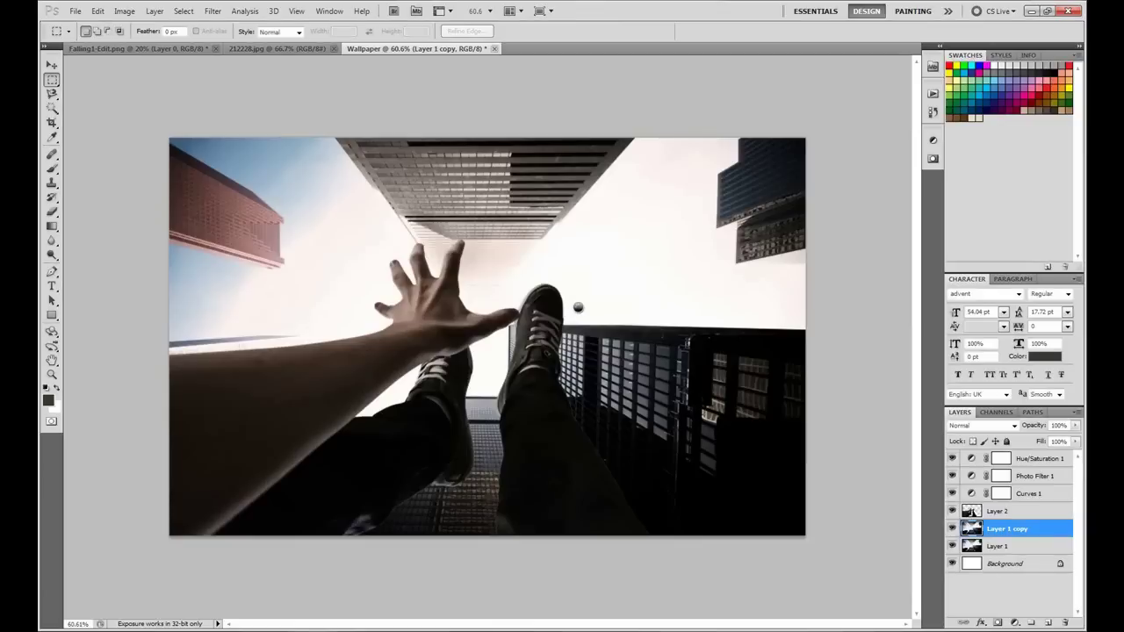
Finish the zoom blur on Layer 1 copy and lower its opacity to 82%.
key("ctrl+f")
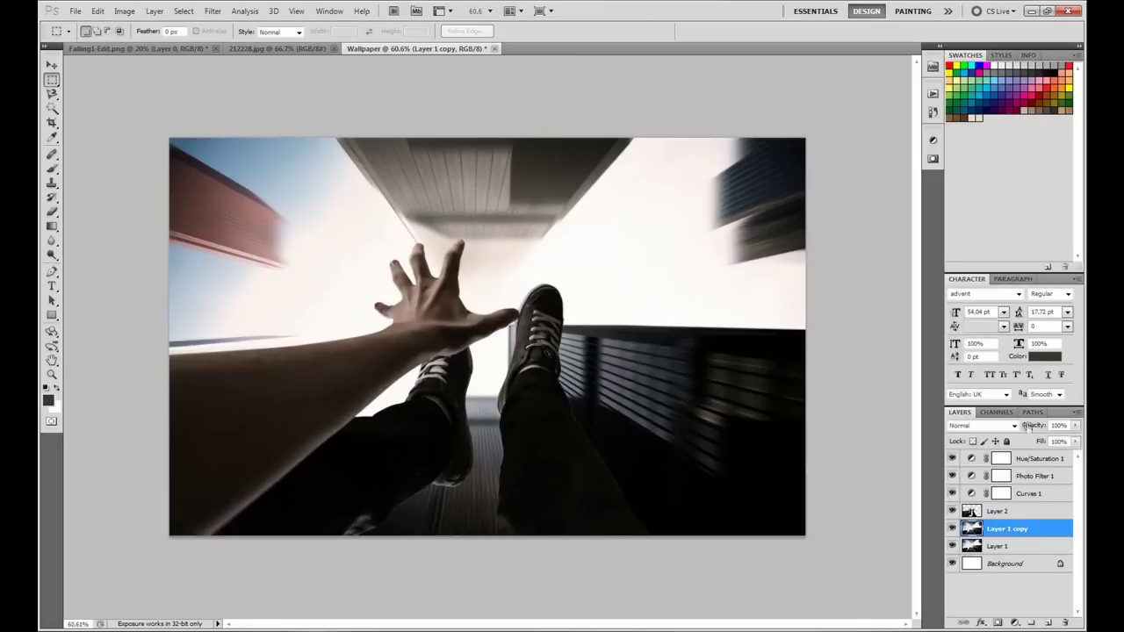
mouse_move(1028, 426)
left_mouse_down()
mouse_move(1008, 425)
mouse_move(1018, 426)
left_mouse_up()
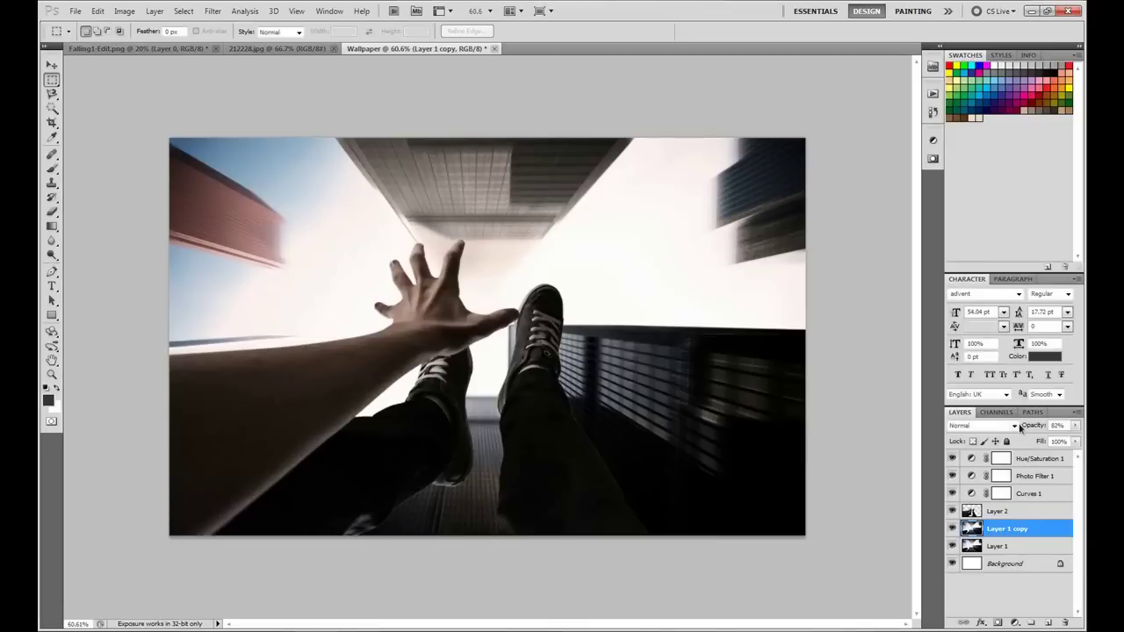